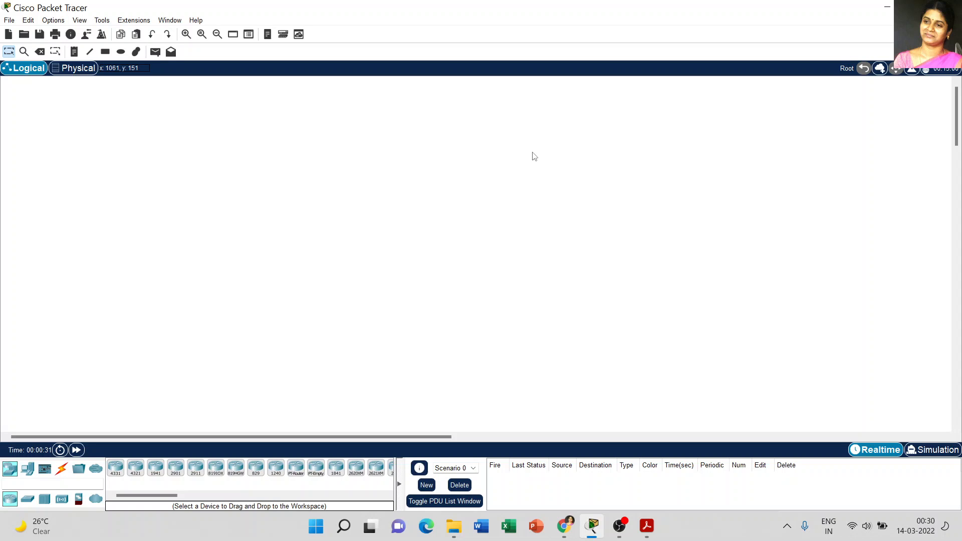
- Draw a wide, thin rectangle filled with light green (#55ff7f) near the top centre of the workspace
{"action": "left_click", "coordinate": [105, 53]}
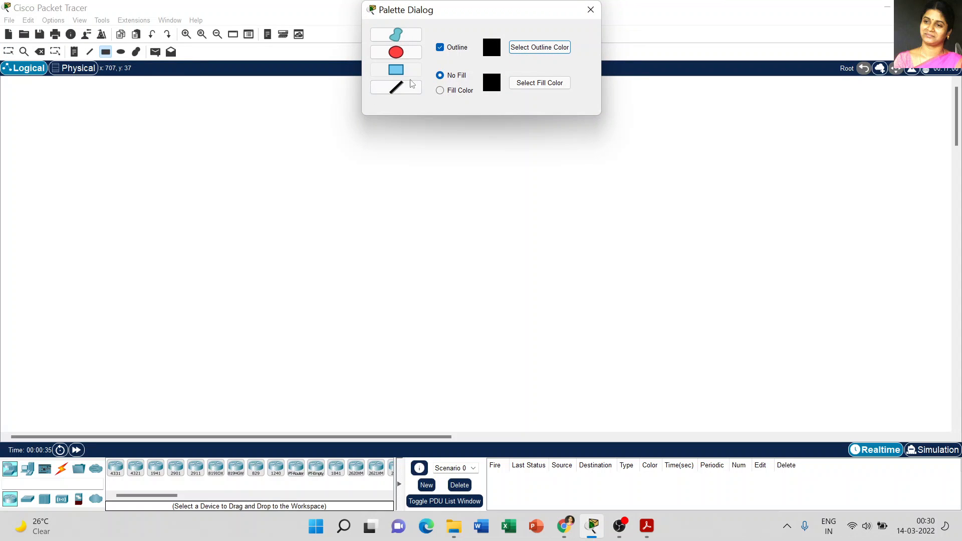
{"action": "left_click", "coordinate": [461, 94]}
{"action": "left_click", "coordinate": [536, 84]}
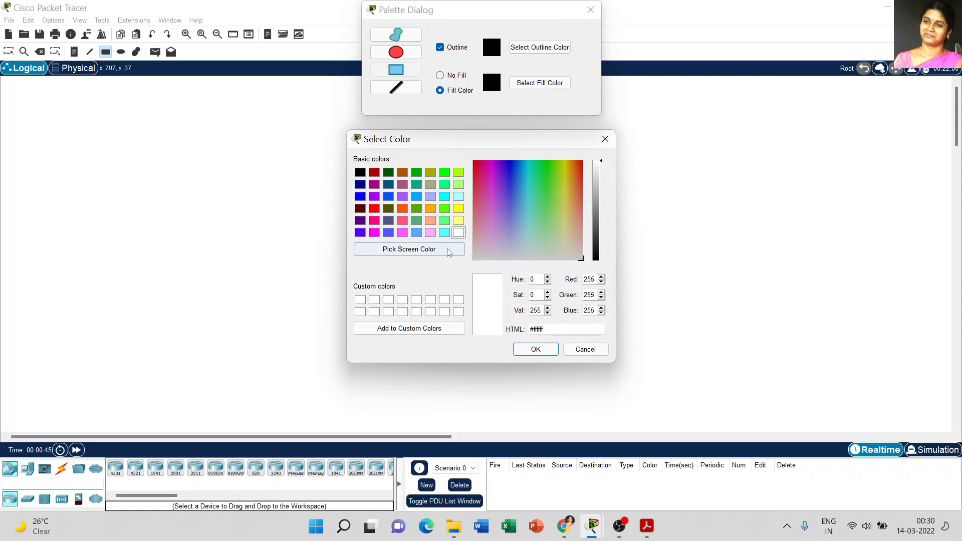
{"action": "left_click", "coordinate": [445, 220]}
{"action": "left_click", "coordinate": [536, 349]}
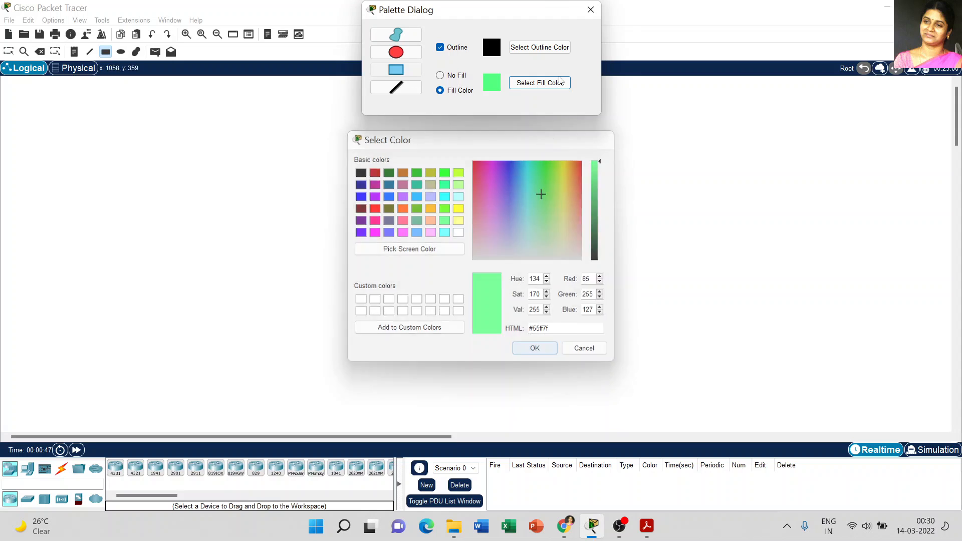
{"action": "left_click", "coordinate": [591, 10]}
{"action": "mouse_move", "coordinate": [304, 97]}
{"action": "left_mouse_down"}
{"action": "mouse_move", "coordinate": [640, 118]}
{"action": "mouse_move", "coordinate": [691, 105]}
{"action": "mouse_move", "coordinate": [694, 126]}
{"action": "mouse_move", "coordinate": [682, 117]}
{"action": "left_mouse_up"}
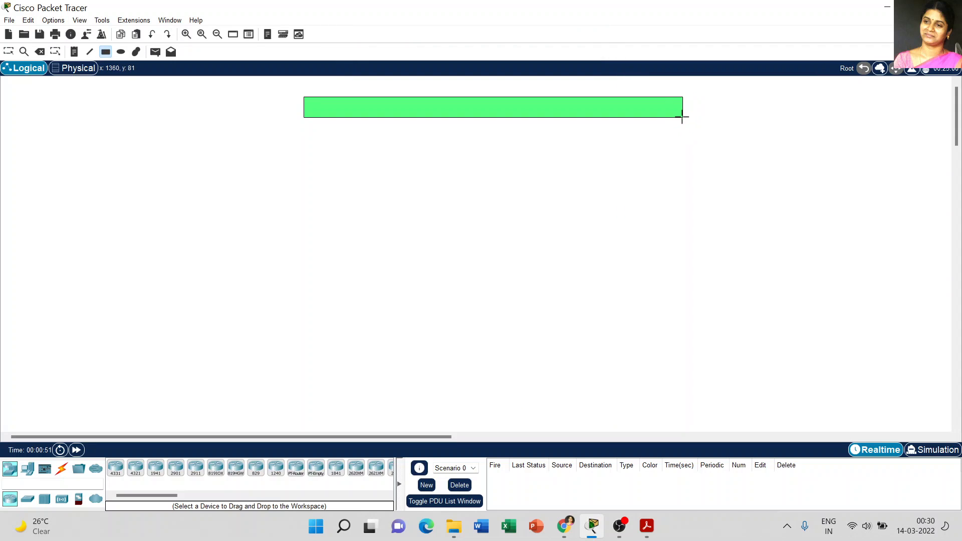
- Add the note "HOW TO CONNECT TWO DIFFERENT USING ROUTER IN CISCO PACKET TRACER" and centre it on the green banner
{"action": "left_click", "coordinate": [74, 52]}
{"action": "left_click", "coordinate": [332, 109]}
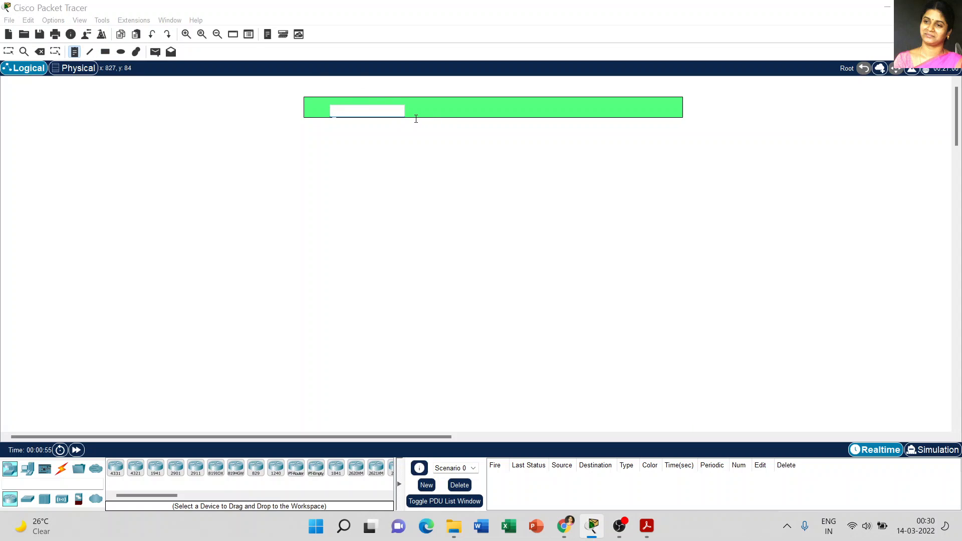
{"action": "type", "text": "HOW TO CONNECT"}
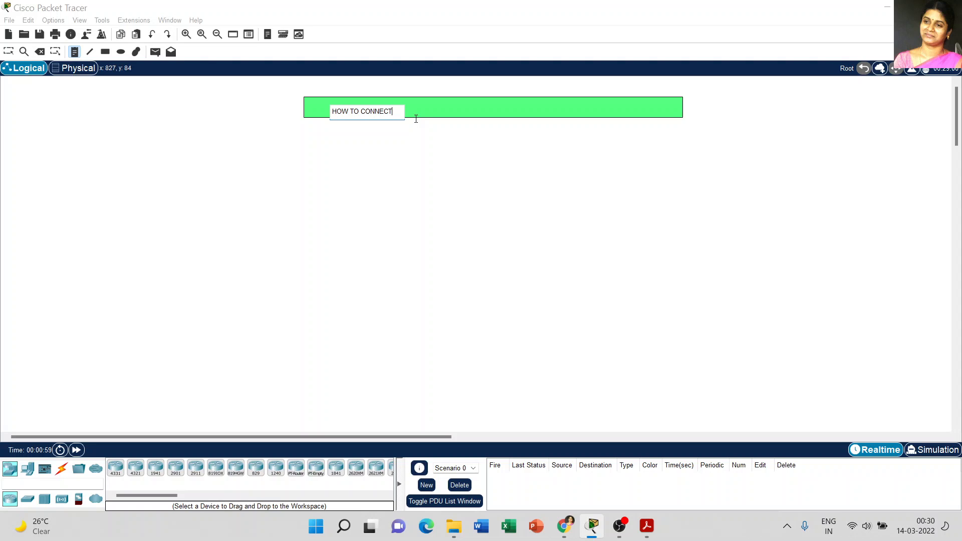
{"action": "type", "text": " TWO DIFFERENT USING"}
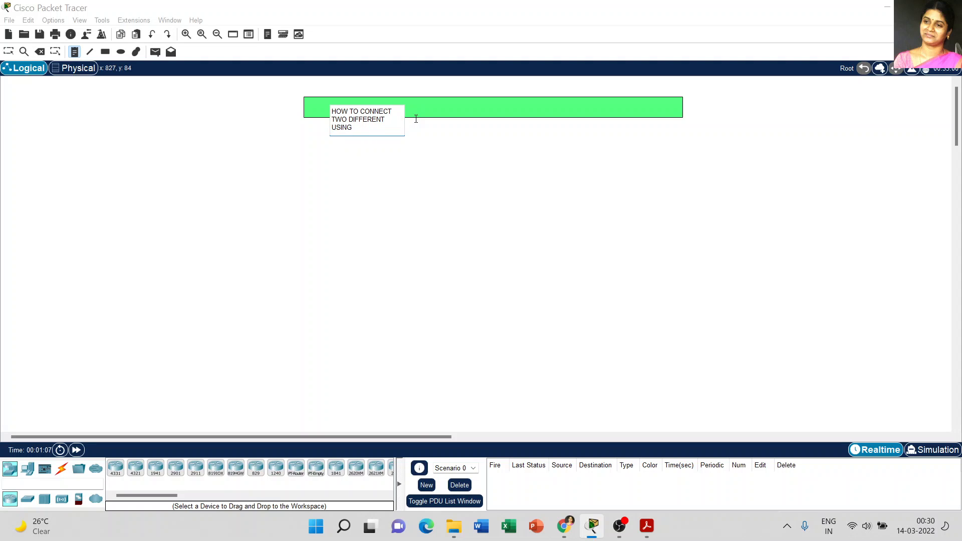
{"action": "type", "text": " ROUTER IN CISCO PACKET TRACER"}
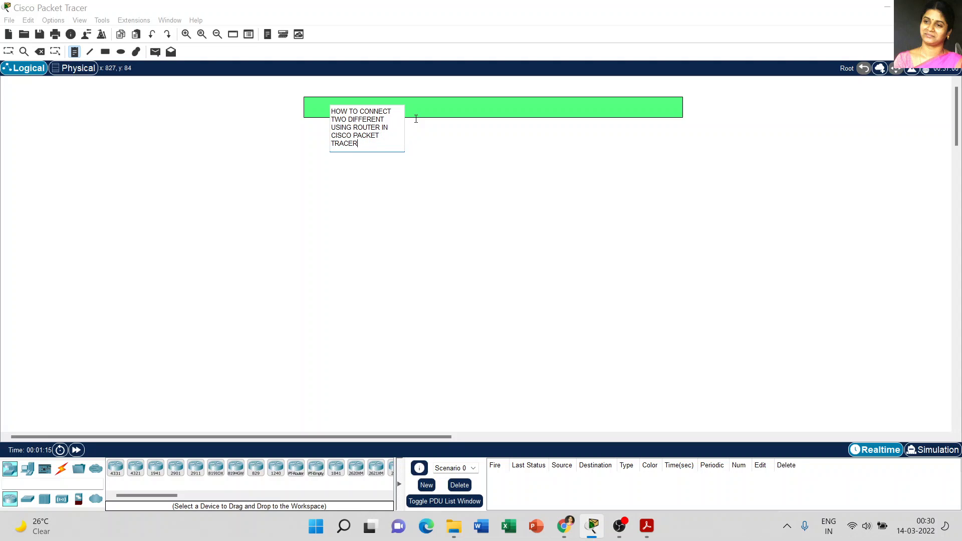
{"action": "left_click", "coordinate": [384, 137]}
{"action": "left_click_drag", "start_coordinate": [408, 109], "coordinate": [446, 108]}
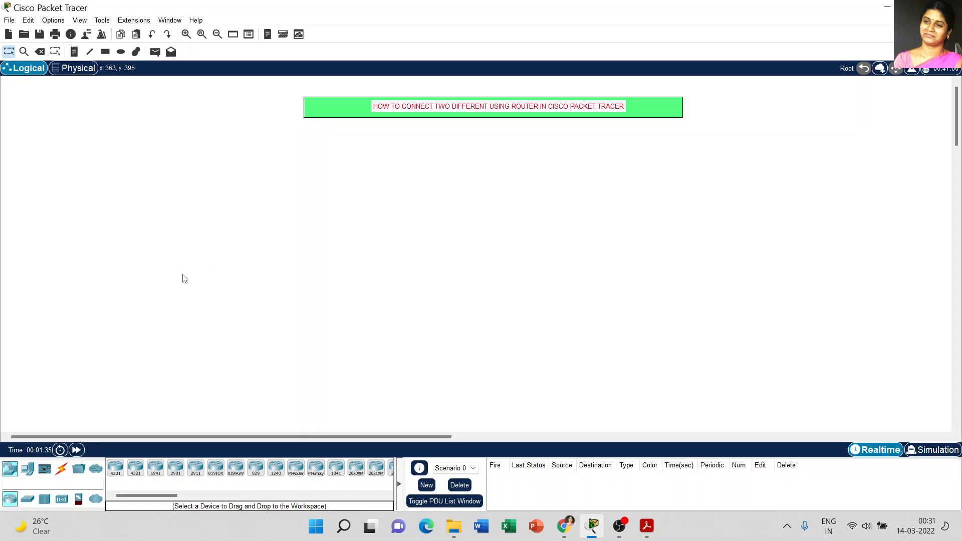
- Place four PCs in a row below the banner, two on the left side and two on the right
{"action": "left_click", "coordinate": [28, 471]}
{"action": "left_click", "coordinate": [116, 468]}
{"action": "left_click", "coordinate": [219, 290]}
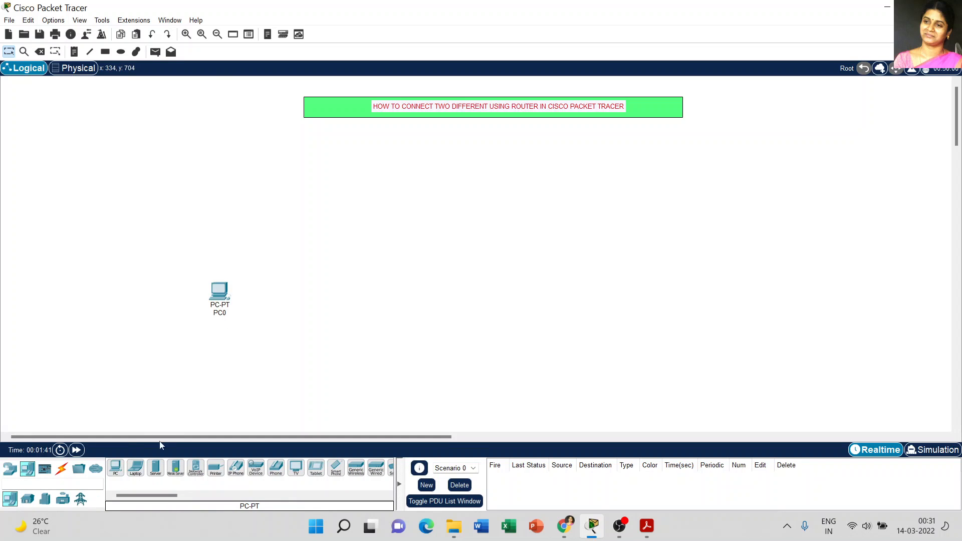
{"action": "left_click", "coordinate": [115, 468]}
{"action": "left_click", "coordinate": [315, 290]}
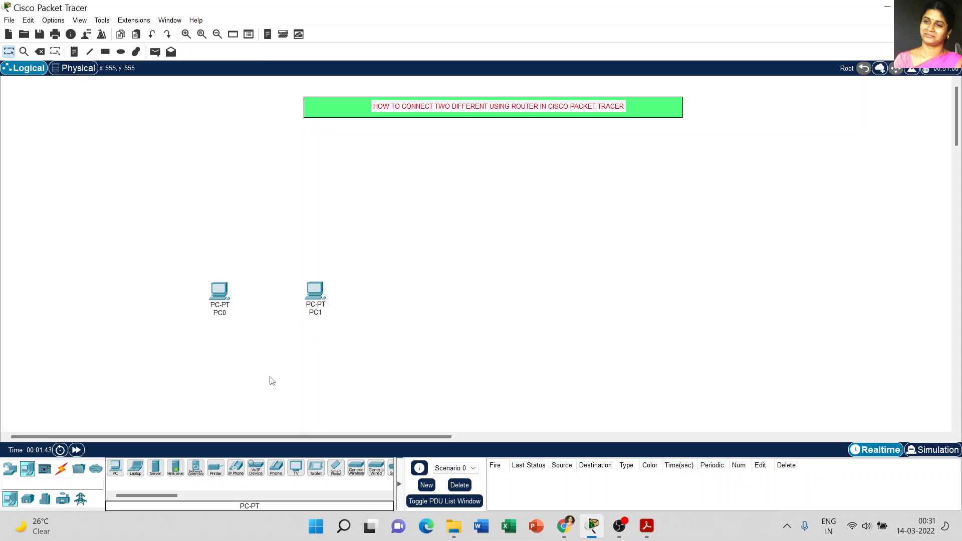
{"action": "left_click", "coordinate": [116, 468]}
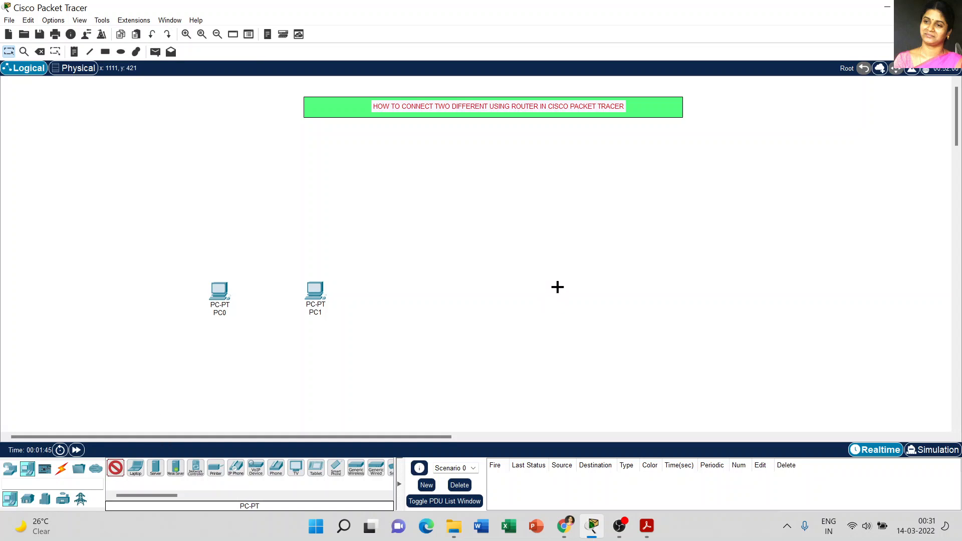
{"action": "left_click", "coordinate": [545, 295]}
{"action": "left_click", "coordinate": [116, 468]}
{"action": "left_click", "coordinate": [644, 295]}
- Reposition PC0, PC1 and PC2 slightly to even out the spacing of the two PC pairs
{"action": "left_click_drag", "start_coordinate": [225, 297], "coordinate": [236, 306]}
{"action": "left_click_drag", "start_coordinate": [320, 295], "coordinate": [321, 302]}
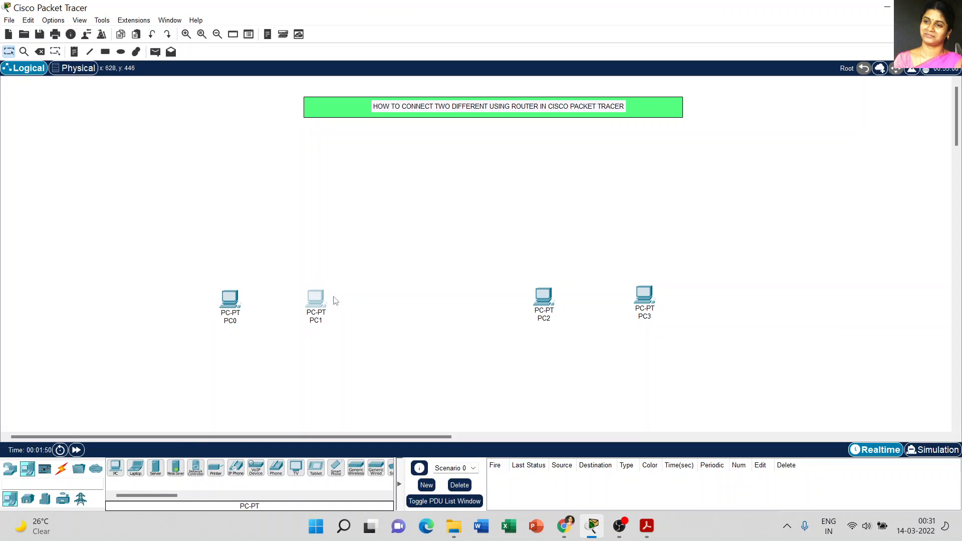
{"action": "left_click_drag", "start_coordinate": [544, 300], "coordinate": [559, 299]}
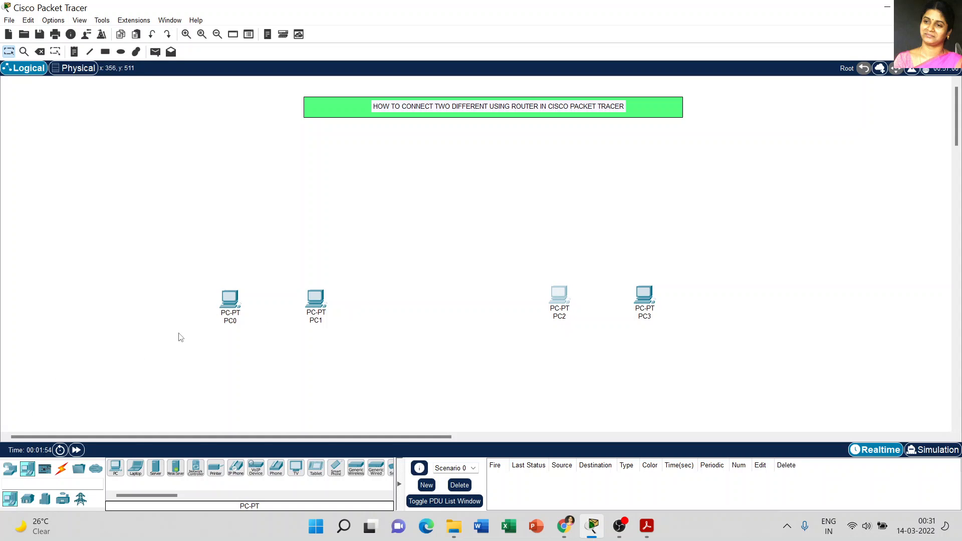
- Place two 2960 switches, one above the PC0–PC1 pair and one above the PC2–PC3 pair
{"action": "left_click", "coordinate": [10, 469]}
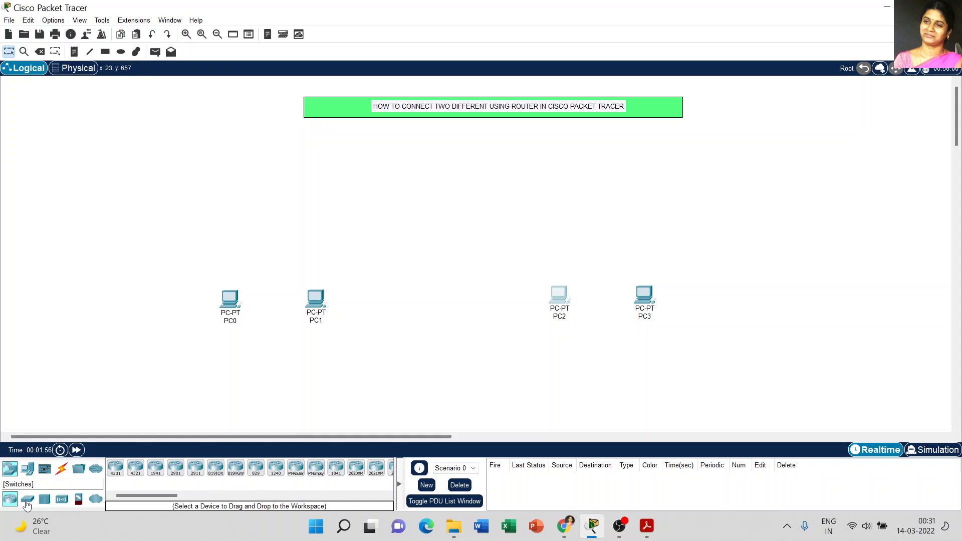
{"action": "left_click", "coordinate": [27, 499]}
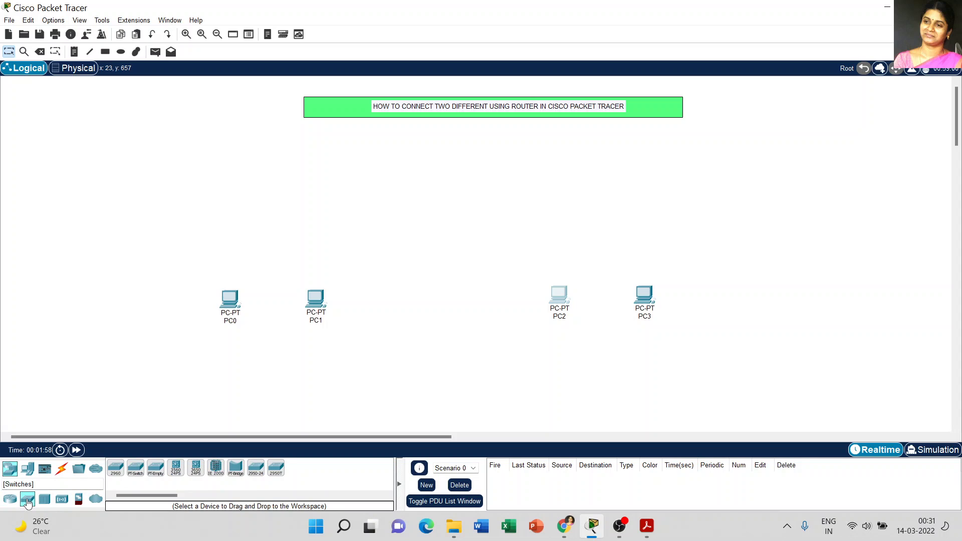
{"action": "left_click", "coordinate": [115, 469]}
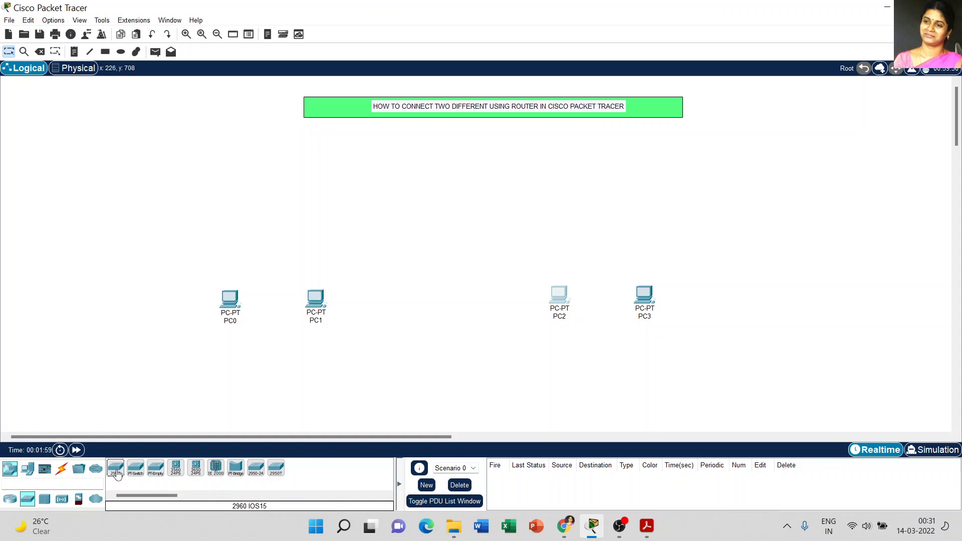
{"action": "left_click", "coordinate": [280, 223]}
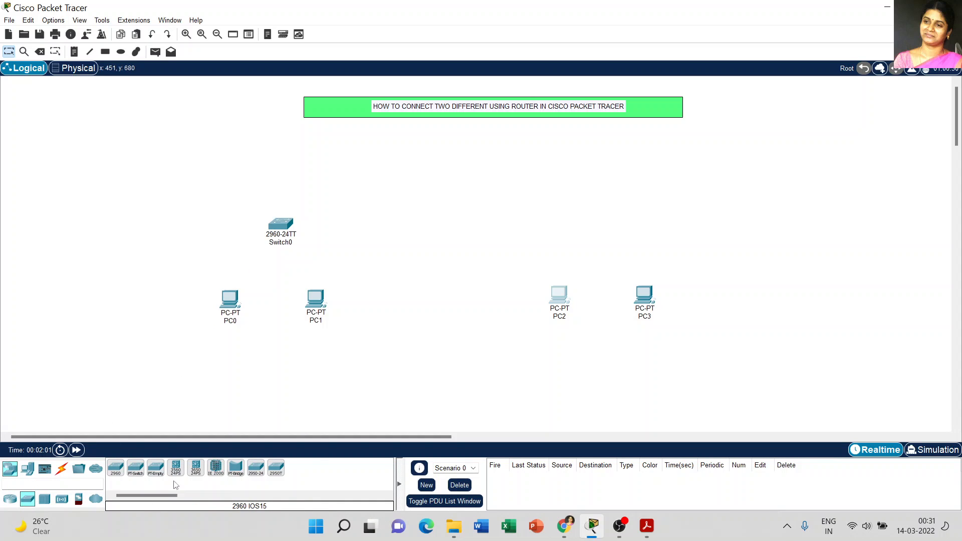
{"action": "left_click", "coordinate": [116, 472]}
{"action": "left_click", "coordinate": [605, 214]}
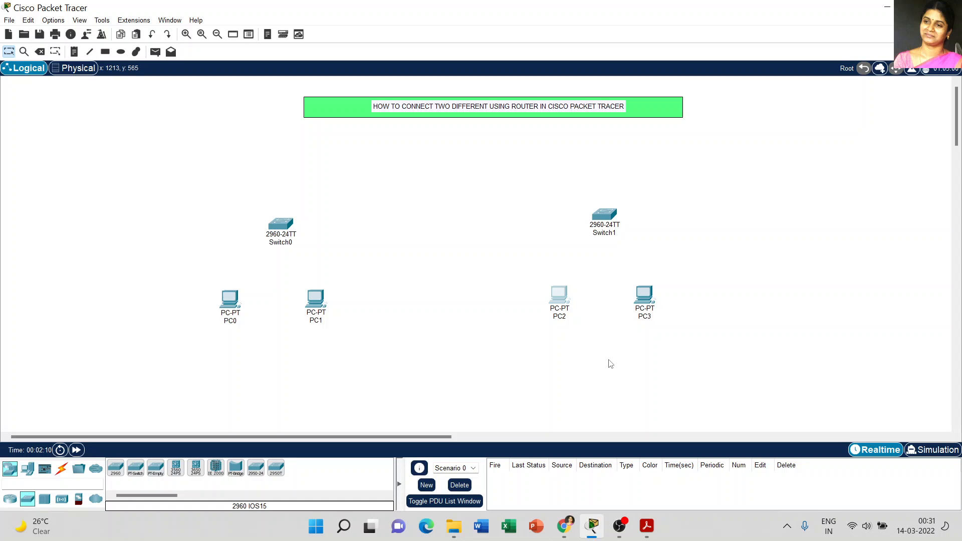
- Connect PC0 to Switch0's FastEthernet0/1 port with a copper straight-through cable
{"action": "left_click", "coordinate": [61, 475]}
{"action": "left_click", "coordinate": [156, 468]}
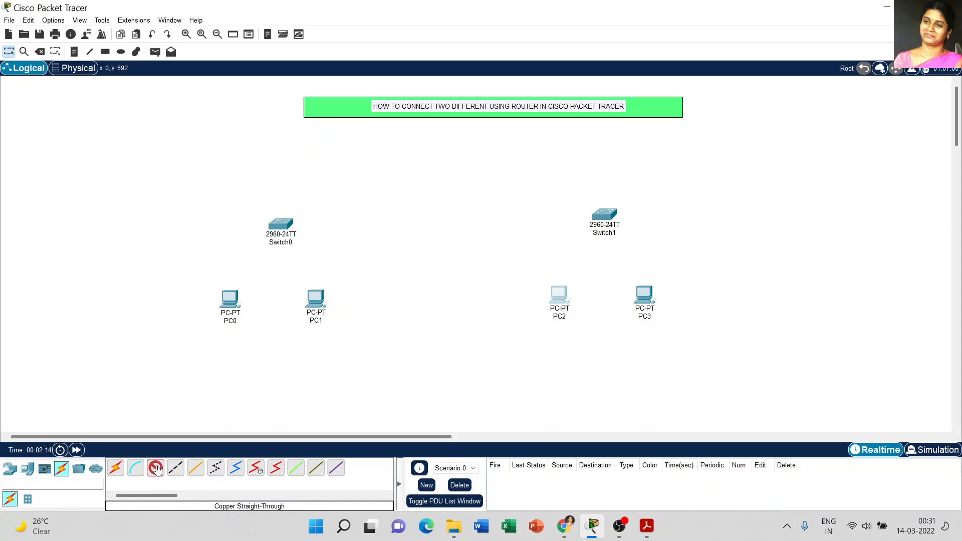
{"action": "left_click", "coordinate": [228, 300]}
{"action": "left_click", "coordinate": [269, 343]}
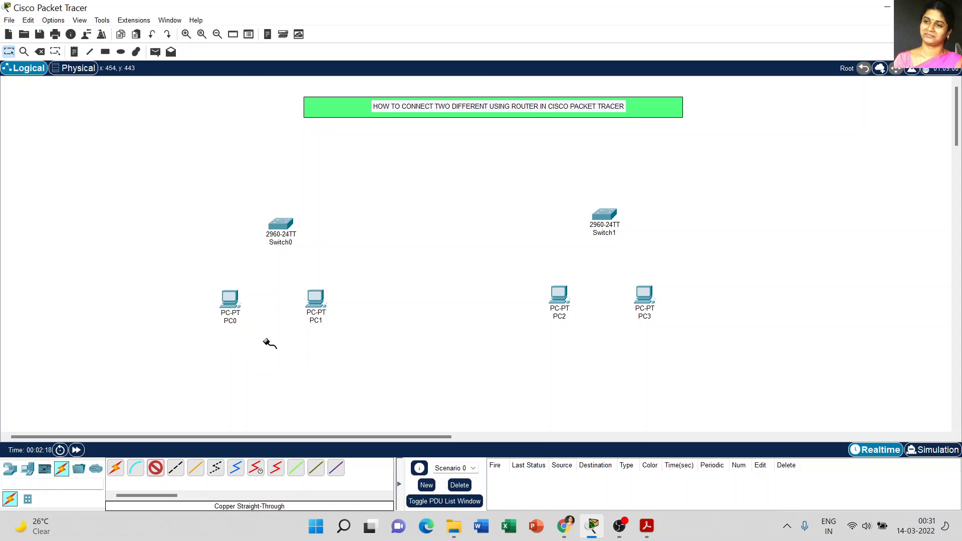
{"action": "left_click", "coordinate": [279, 224]}
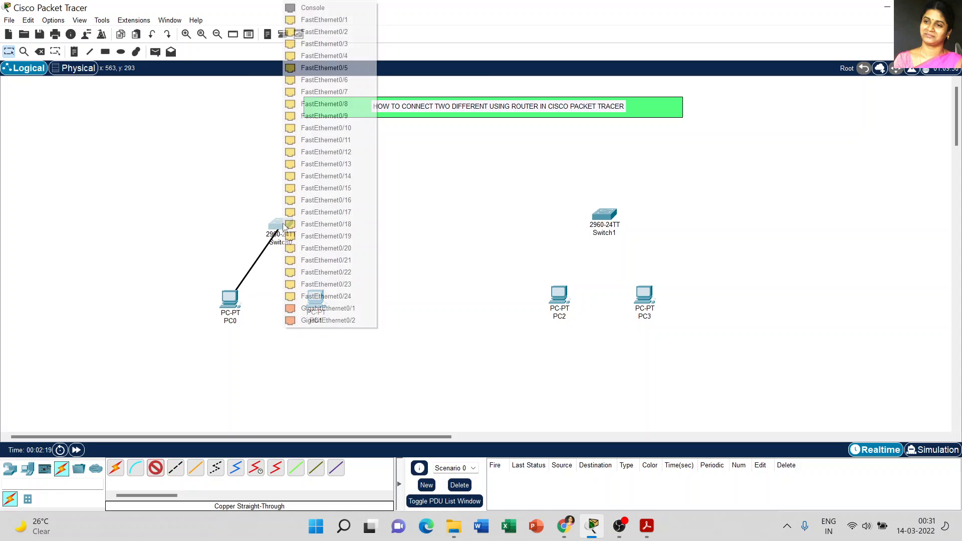
{"action": "left_click", "coordinate": [321, 20]}
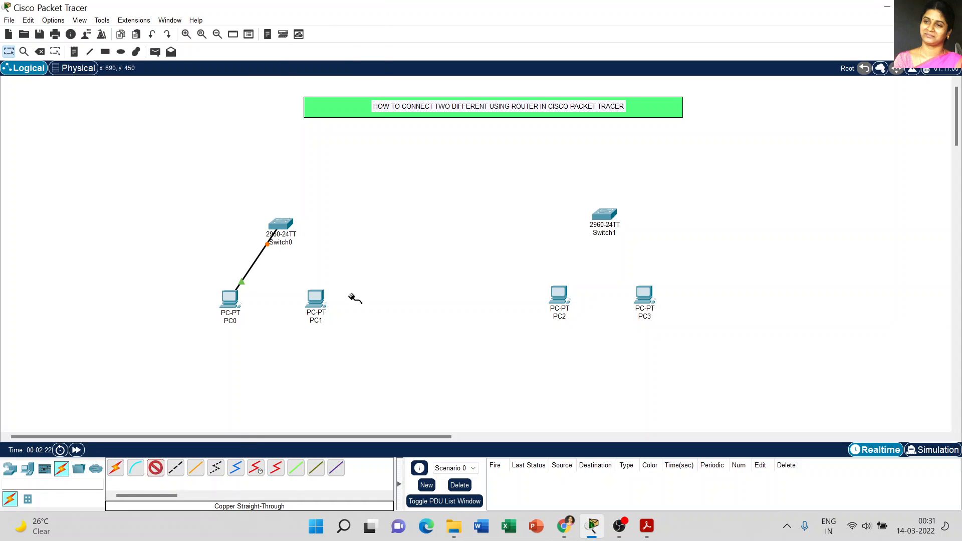
- Connect PC1's FastEthernet0 to Switch0's FastEthernet0/2 with a copper straight-through cable
{"action": "left_click", "coordinate": [319, 299]}
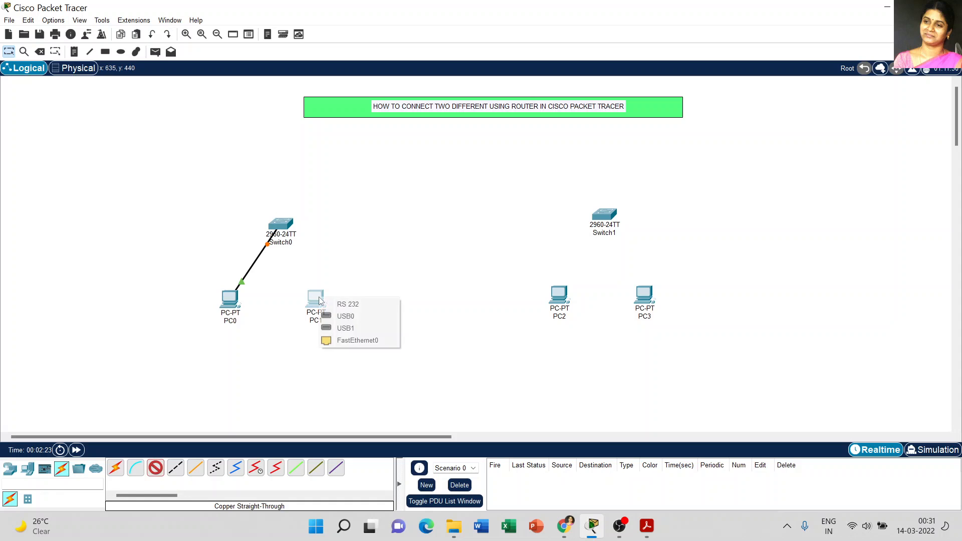
{"action": "left_click", "coordinate": [343, 343]}
{"action": "left_click", "coordinate": [281, 226]}
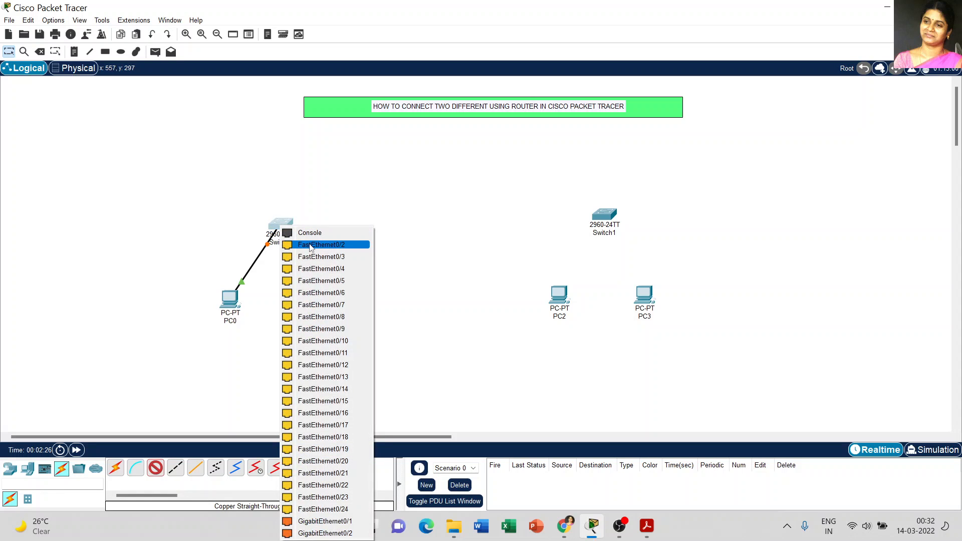
{"action": "left_click", "coordinate": [321, 245]}
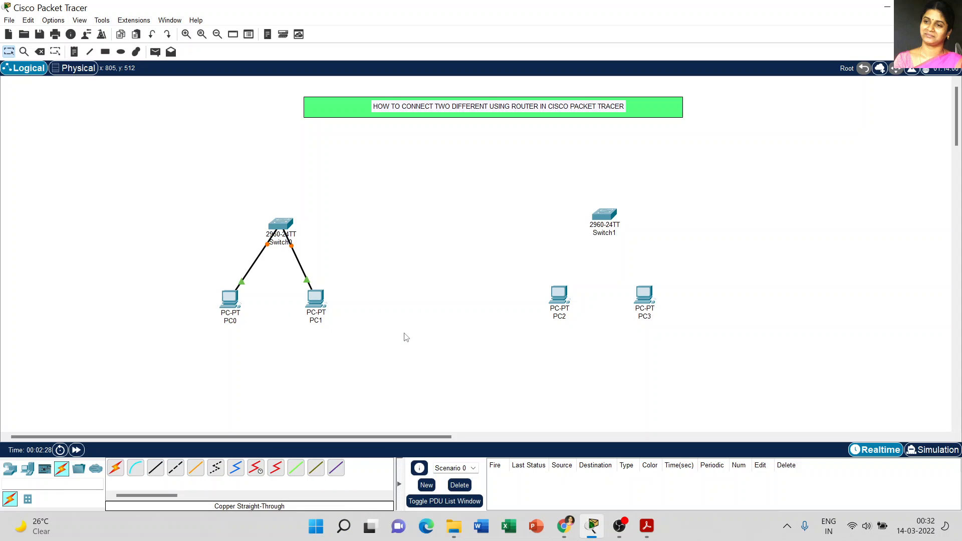
- Connect PC2 to Switch1 with a copper straight-through cable
{"action": "left_click", "coordinate": [155, 467]}
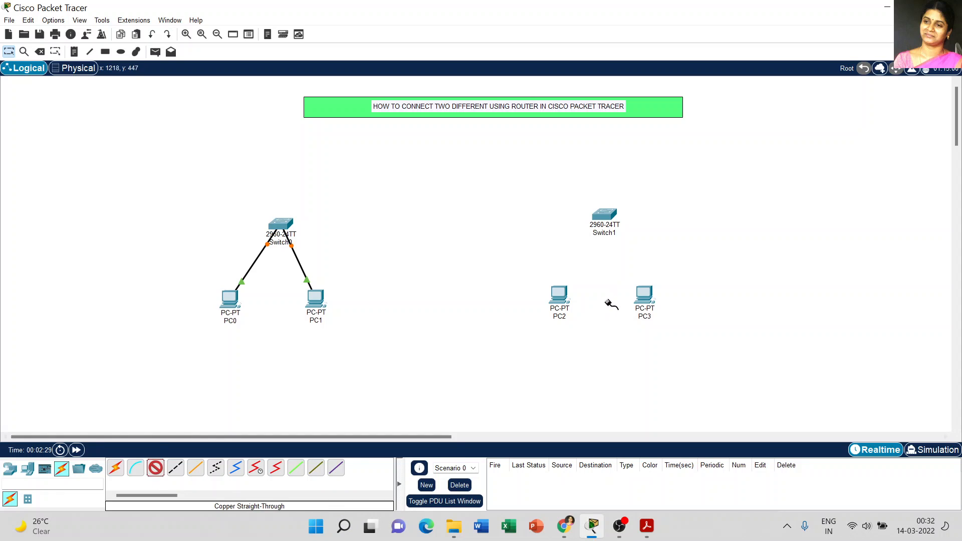
{"action": "left_click", "coordinate": [559, 297]}
{"action": "left_click", "coordinate": [583, 341]}
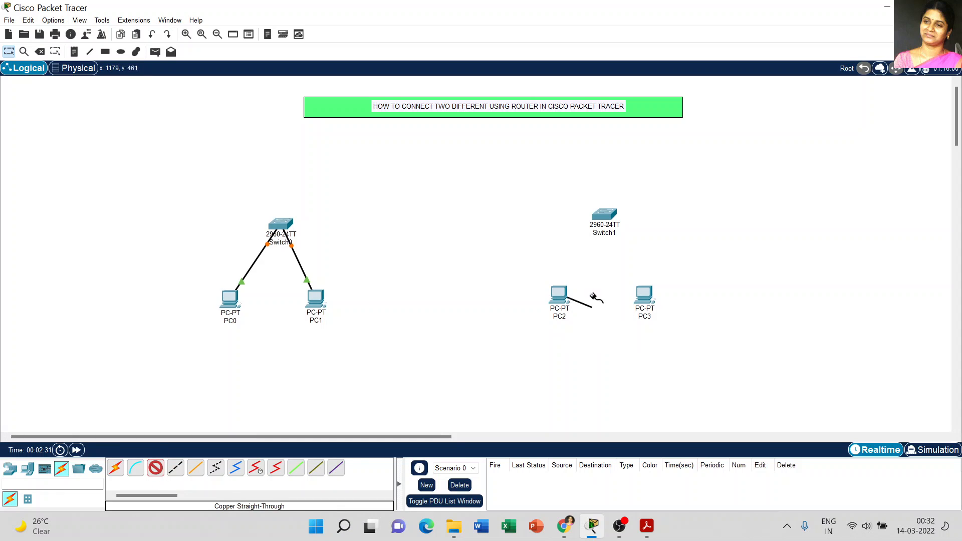
{"action": "left_click", "coordinate": [602, 214]}
{"action": "left_click", "coordinate": [646, 235]}
- Connect PC3's FastEthernet0 to Switch1 with a copper straight-through cable and nudge both switches slightly to centre them above their PCs
{"action": "left_click", "coordinate": [157, 471]}
{"action": "left_click", "coordinate": [644, 294]}
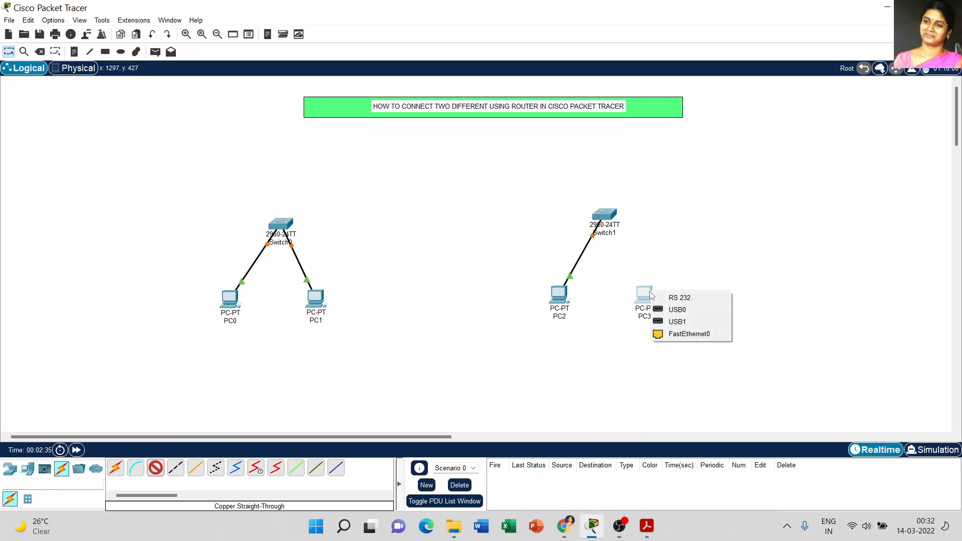
{"action": "left_click", "coordinate": [672, 334]}
{"action": "left_click", "coordinate": [604, 214]}
{"action": "left_click", "coordinate": [632, 233]}
{"action": "left_click_drag", "start_coordinate": [606, 218], "coordinate": [602, 216]}
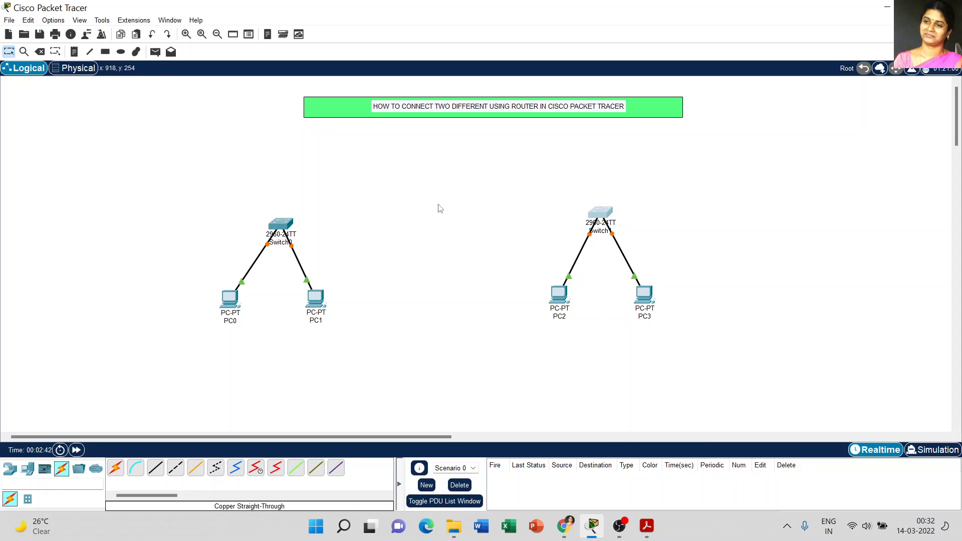
{"action": "left_click_drag", "start_coordinate": [284, 228], "coordinate": [280, 226]}
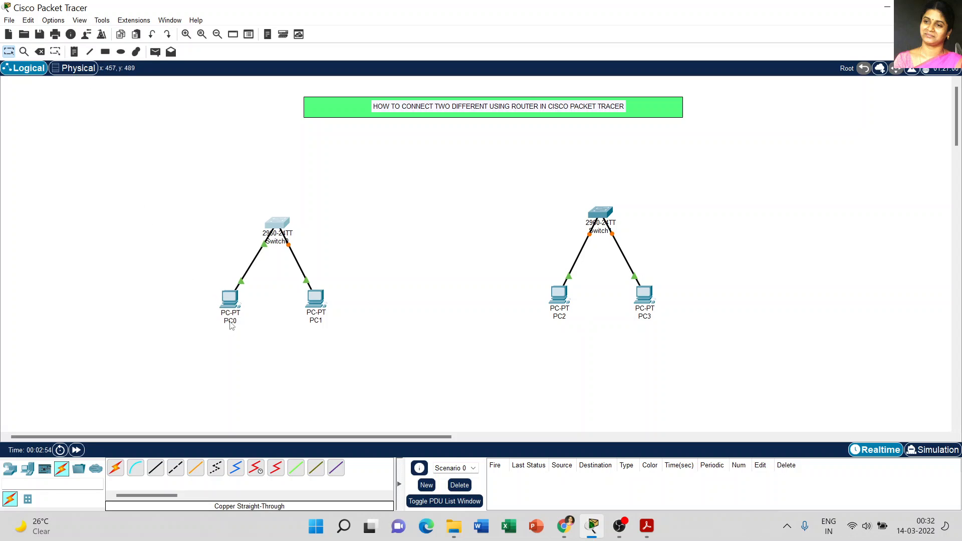
- Rename PC0 as COMPUTER 1 and PC1 as COMPUTER 2
{"action": "left_click", "coordinate": [233, 321]}
{"action": "key", "text": "BackSpace"}
{"action": "key", "text": "BackSpace"}
{"action": "key", "text": "BackSpace"}
{"action": "type", "text": "COMPUTER"}
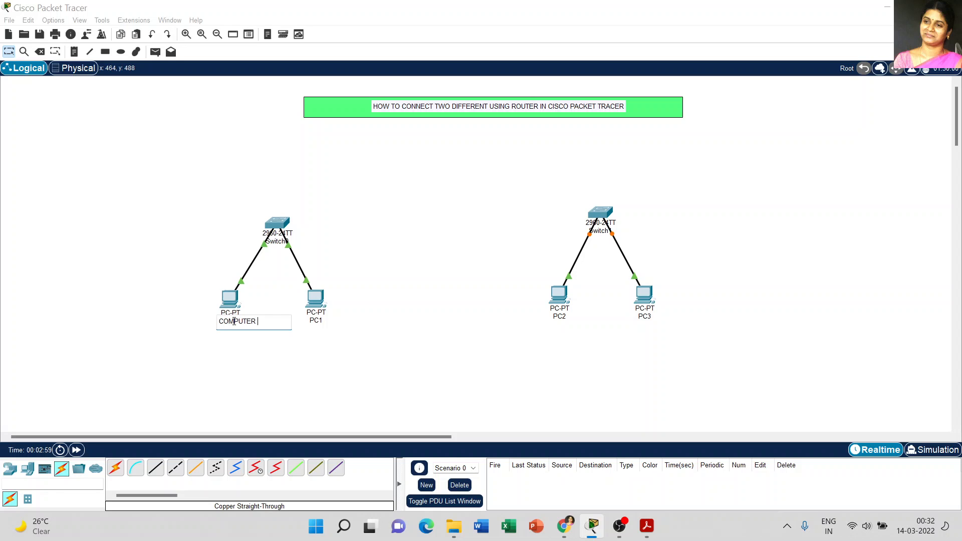
{"action": "left_click", "coordinate": [316, 321]}
{"action": "key", "text": "BackSpace"}
{"action": "key", "text": "BackSpace"}
{"action": "type", "text": "COMPUTER 2"}
- Rename PC2 as COMPUTER 3
{"action": "left_click", "coordinate": [563, 317]}
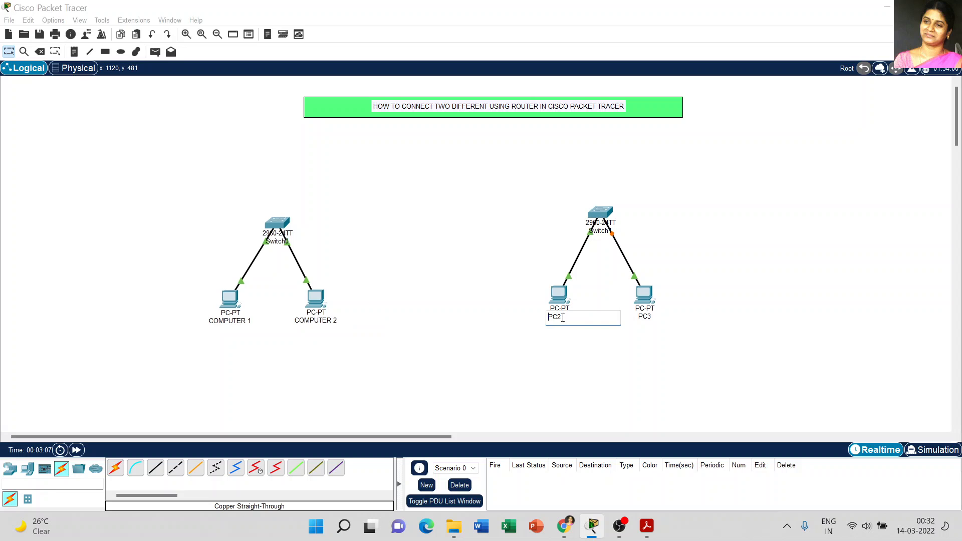
{"action": "key", "text": "BackSpace"}
{"action": "key", "text": "BackSpace"}
{"action": "key", "text": "BackSpace"}
{"action": "type", "text": "COMPUTER 3"}
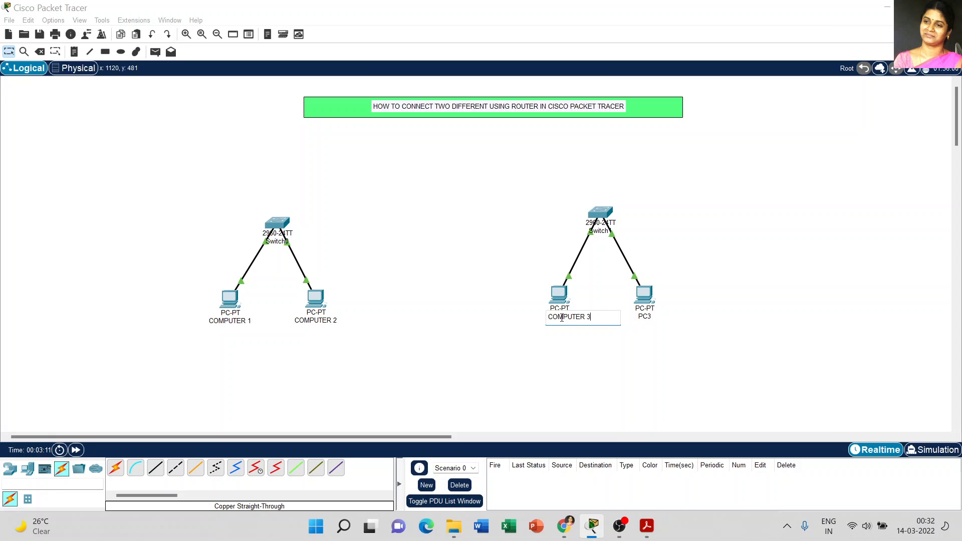
- Rename PC3 as COMPUTER 4
{"action": "left_click", "coordinate": [644, 316]}
{"action": "key", "text": "BackSpace"}
{"action": "key", "text": "BackSpace"}
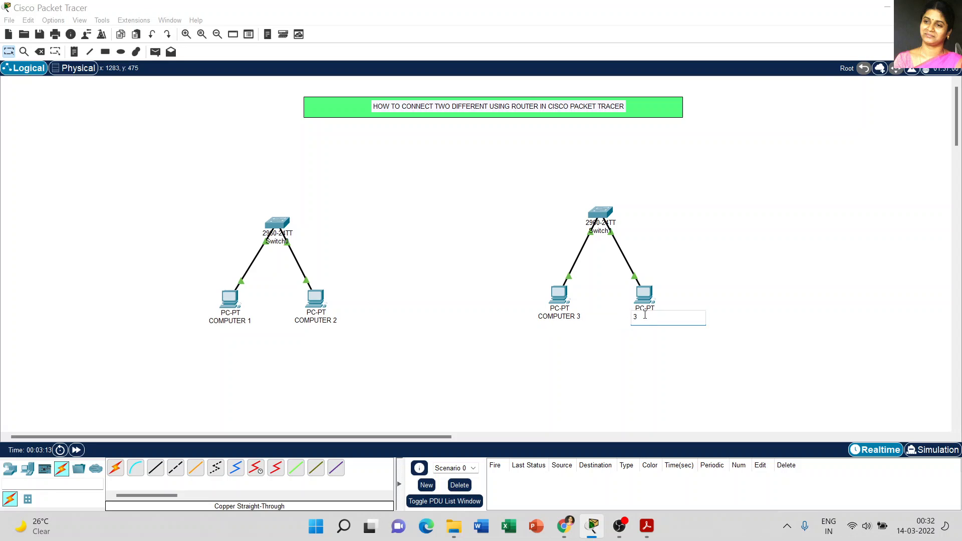
{"action": "type", "text": "COMPUTER 4"}
{"action": "left_click", "coordinate": [529, 347]}
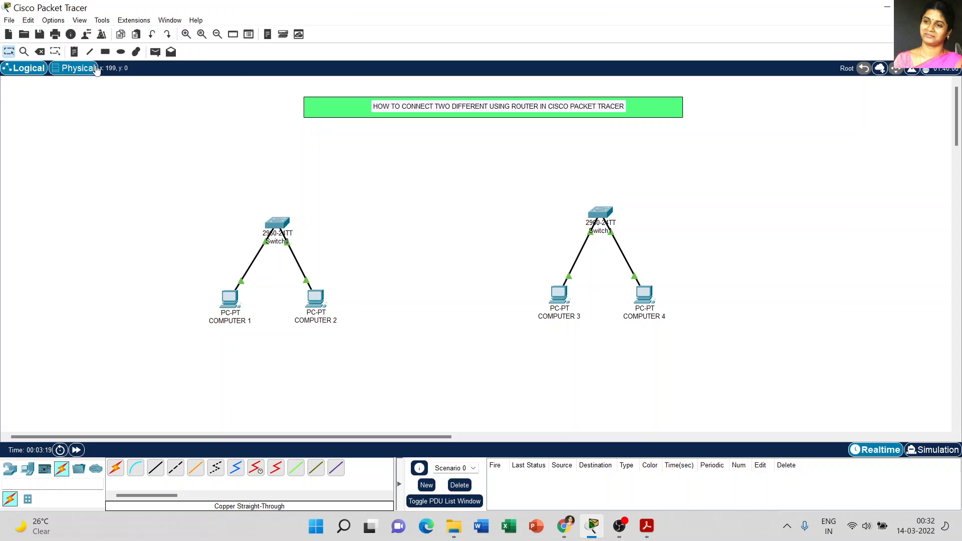
- Place the text notes 10.1.1.1 below COMPUTER 1 and 10.1.1.2 below COMPUTER 2
{"action": "left_click", "coordinate": [74, 52]}
{"action": "left_click", "coordinate": [210, 330]}
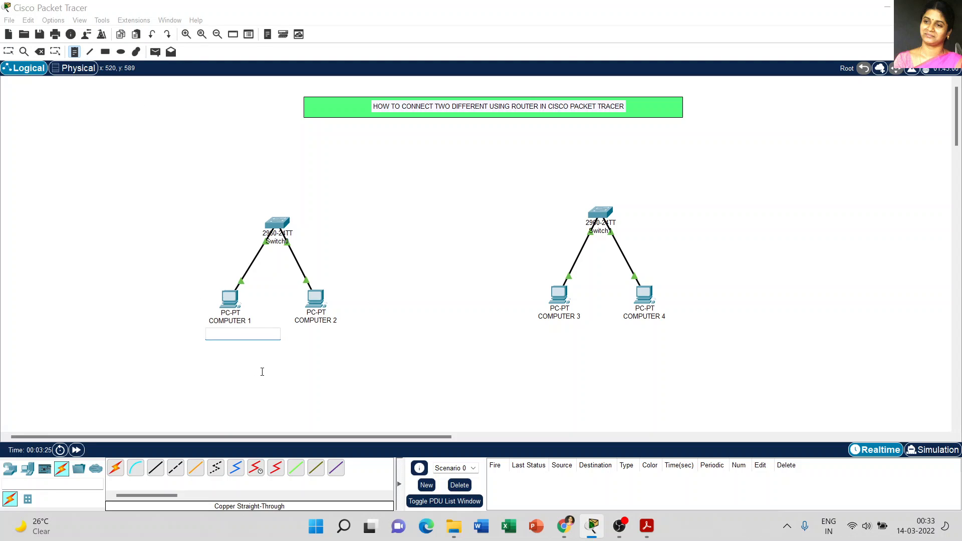
{"action": "type", "text": "10.1.1.1"}
{"action": "left_click", "coordinate": [303, 332]}
{"action": "type", "text": "10"}
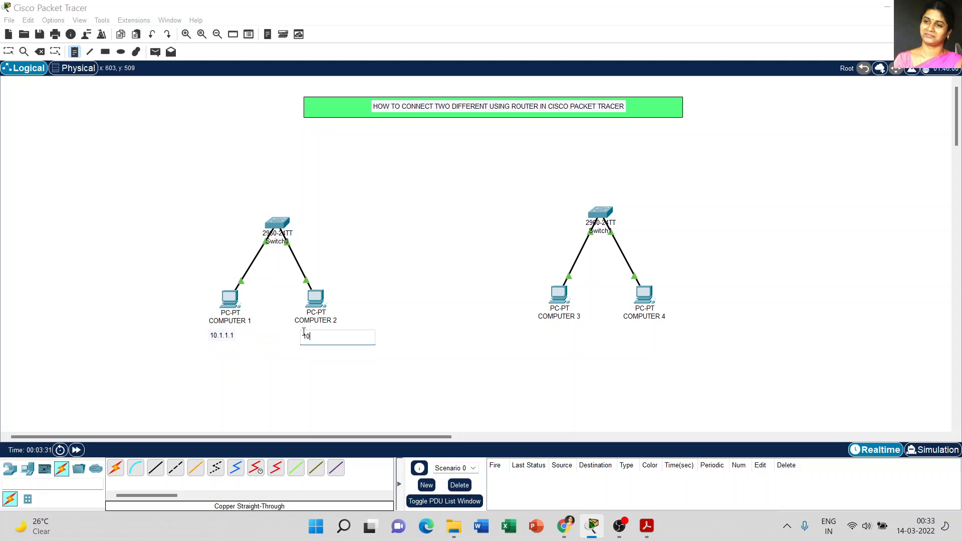
{"action": "type", "text": ".1.1.2"}
- Place the text notes 192.168.1.1 below COMPUTER 3 and 192.168.1.2 below COMPUTER 4
{"action": "left_click", "coordinate": [544, 329]}
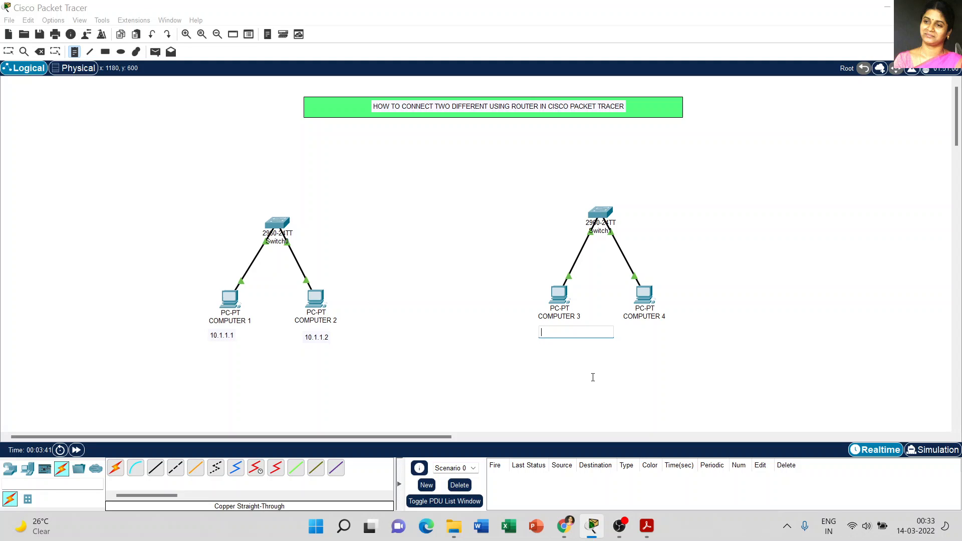
{"action": "type", "text": "192.168.1.1"}
{"action": "left_click", "coordinate": [633, 340]}
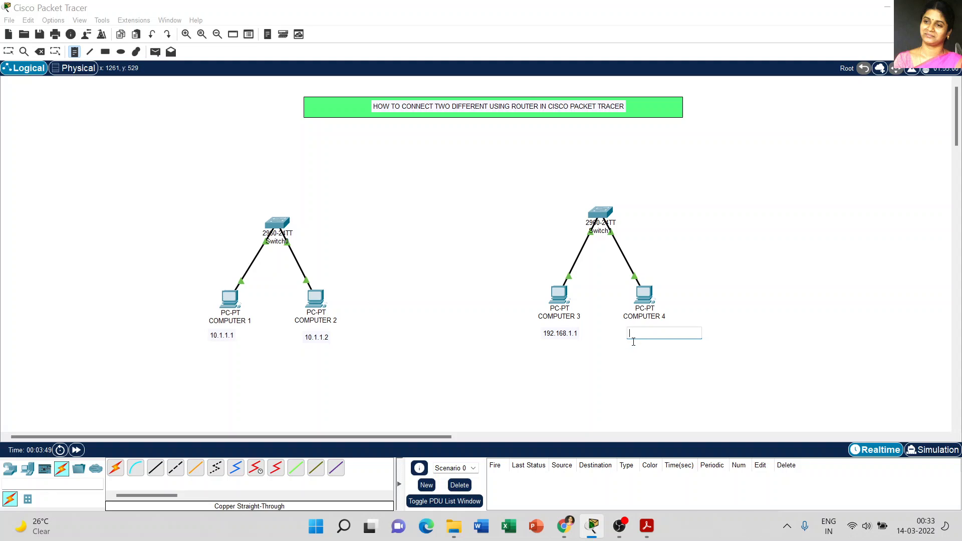
{"action": "type", "text": "192.168.1.2"}
{"action": "key", "text": "Escape"}
- Nudge the four IP address notes so each sits close beneath its computer's name
{"action": "left_click_drag", "start_coordinate": [638, 335], "coordinate": [639, 332]}
{"action": "left_click_drag", "start_coordinate": [572, 336], "coordinate": [573, 330]}
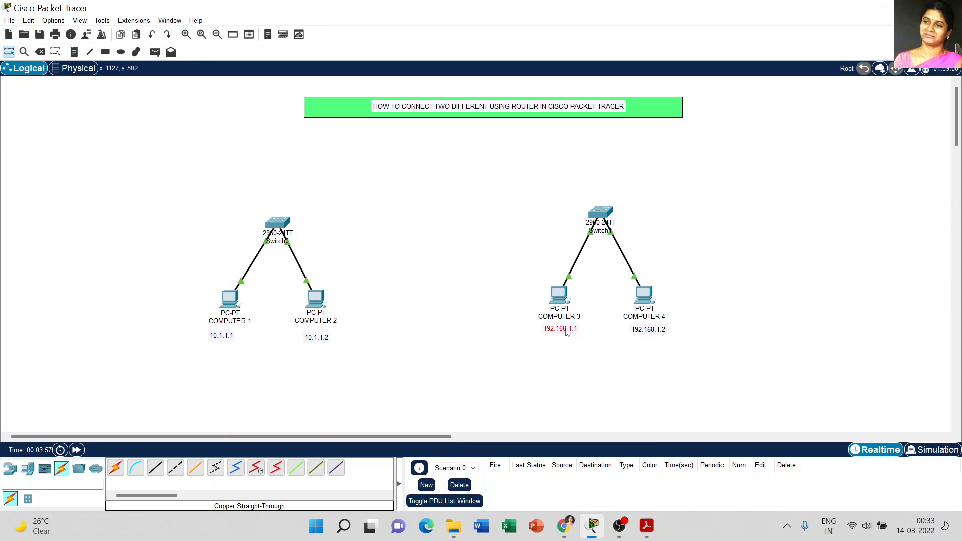
{"action": "left_click_drag", "start_coordinate": [314, 340], "coordinate": [314, 336]}
{"action": "left_click_drag", "start_coordinate": [230, 339], "coordinate": [238, 334]}
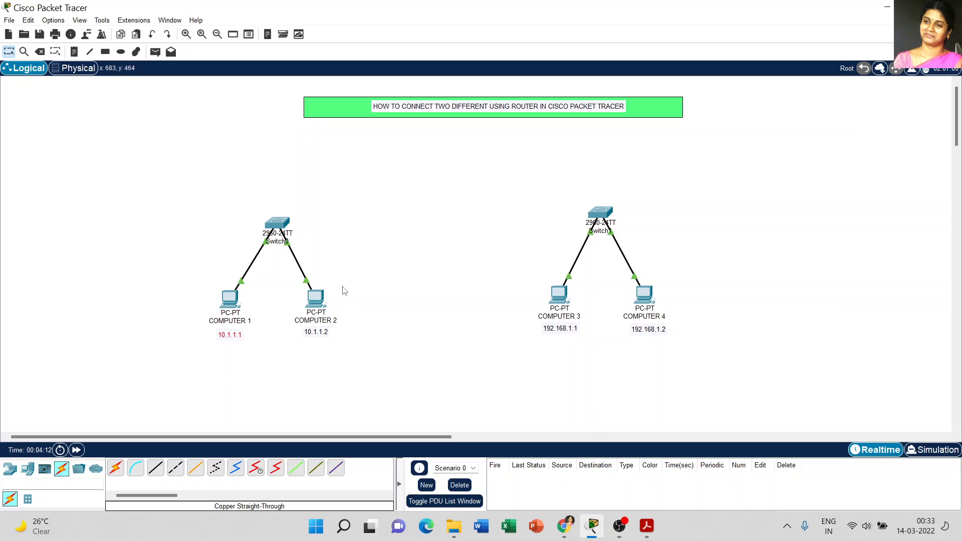
{"action": "left_click_drag", "start_coordinate": [271, 223], "coordinate": [271, 223]}
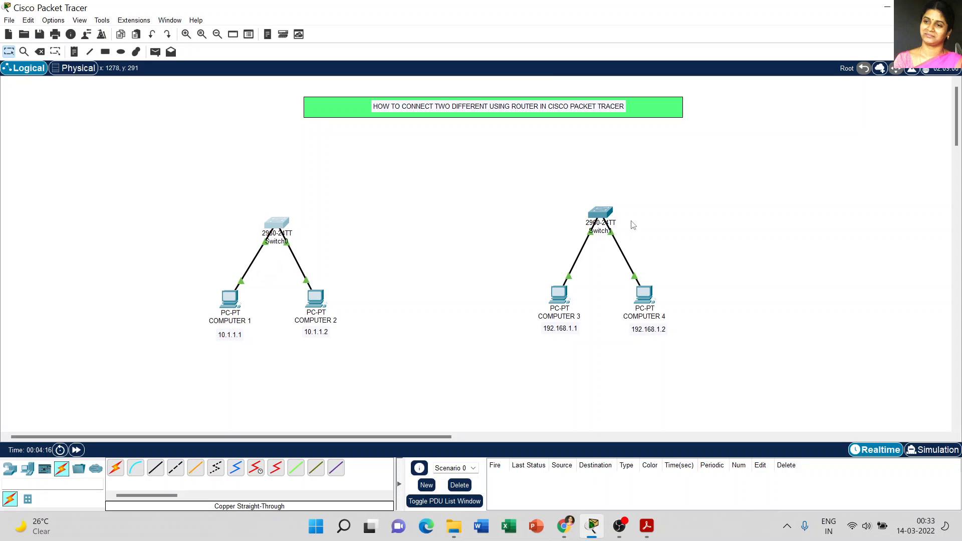
{"action": "left_click", "coordinate": [600, 217]}
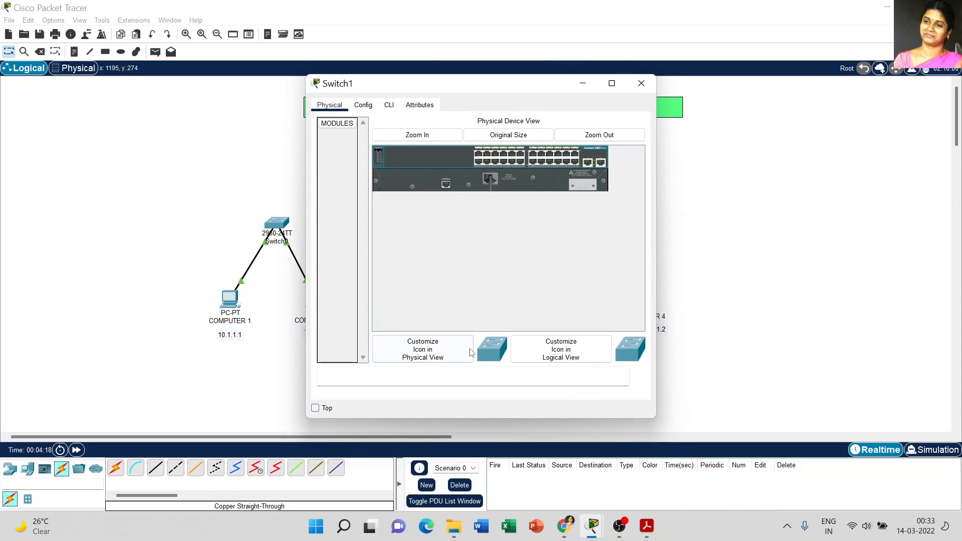
{"action": "left_click", "coordinate": [642, 82]}
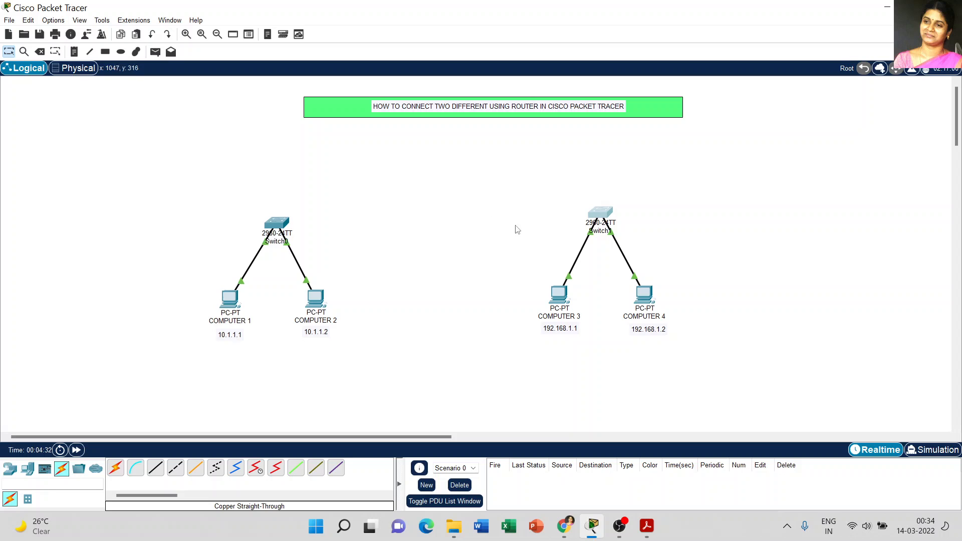
- Add an ISR4331 router above and between the two switches
{"action": "left_click", "coordinate": [10, 469]}
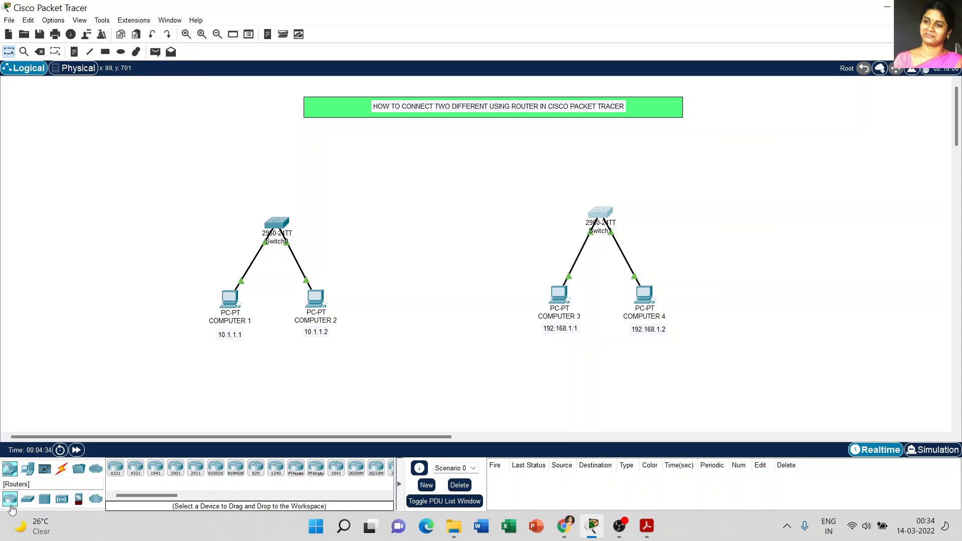
{"action": "left_click", "coordinate": [115, 471]}
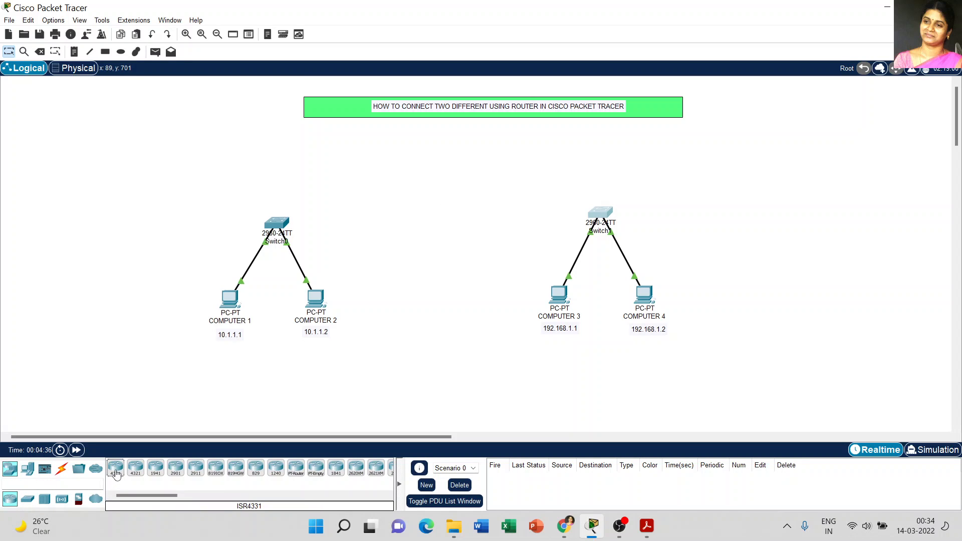
{"action": "left_click", "coordinate": [447, 156]}
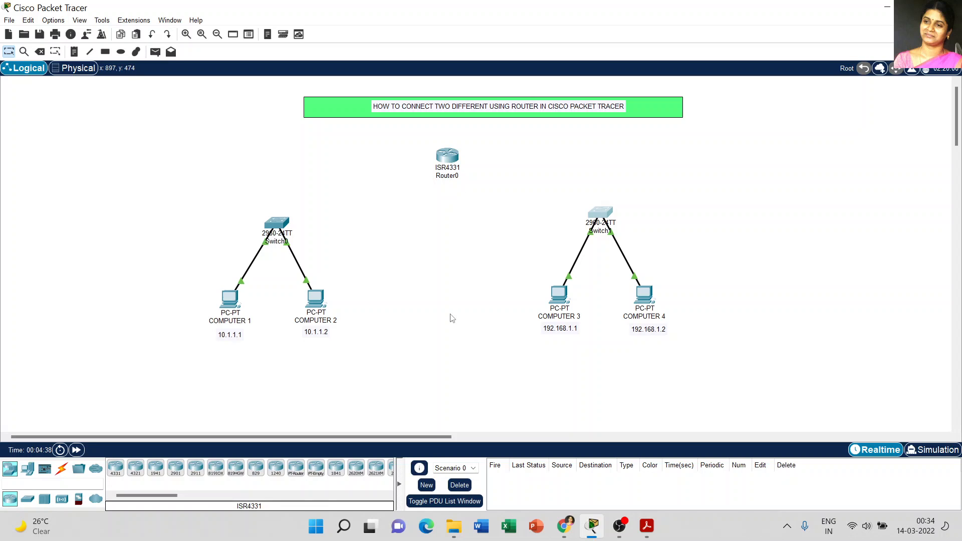
- Connect Switch0's FastEthernet0/3 to Router0's GigabitEthernet0/0/0 with a copper straight-through cable
{"action": "left_click", "coordinate": [61, 469]}
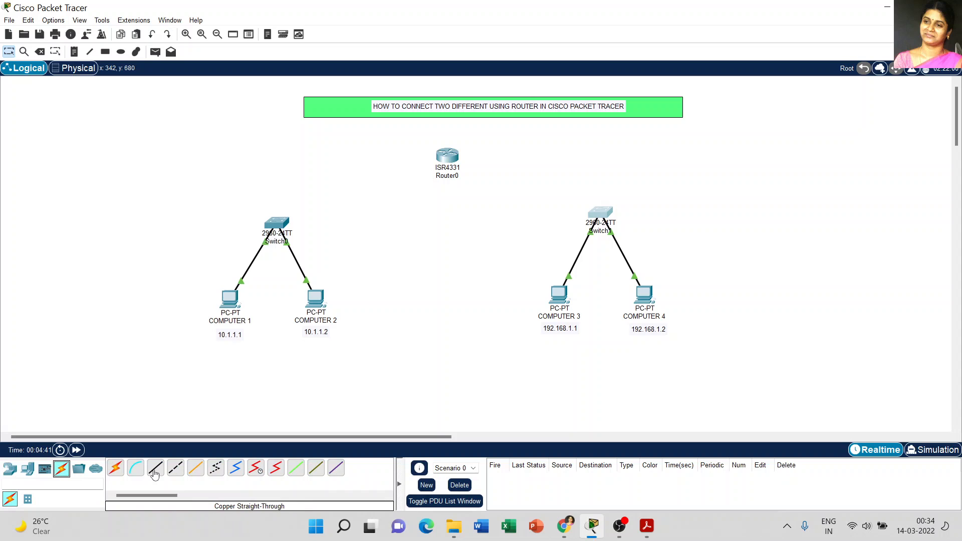
{"action": "left_click", "coordinate": [155, 474]}
{"action": "left_click", "coordinate": [279, 224]}
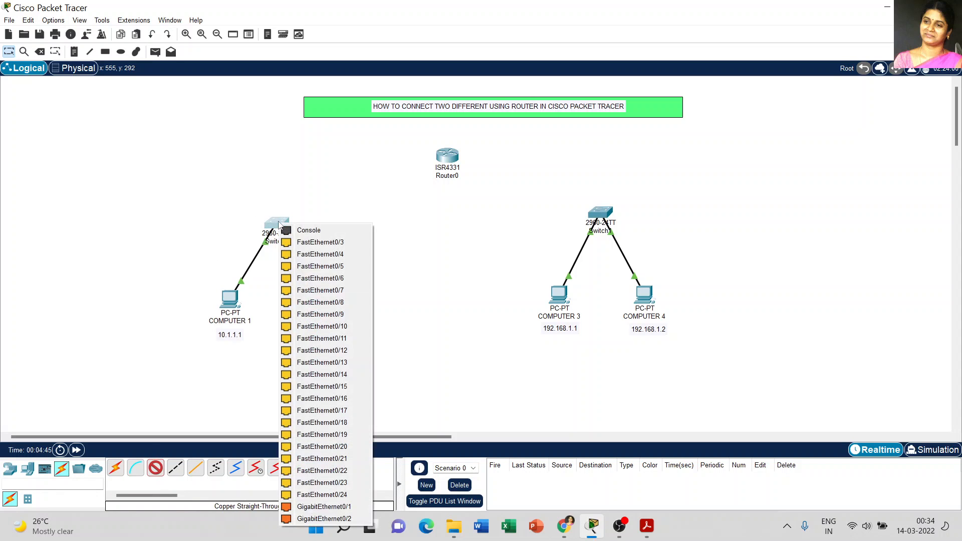
{"action": "left_click", "coordinate": [311, 244]}
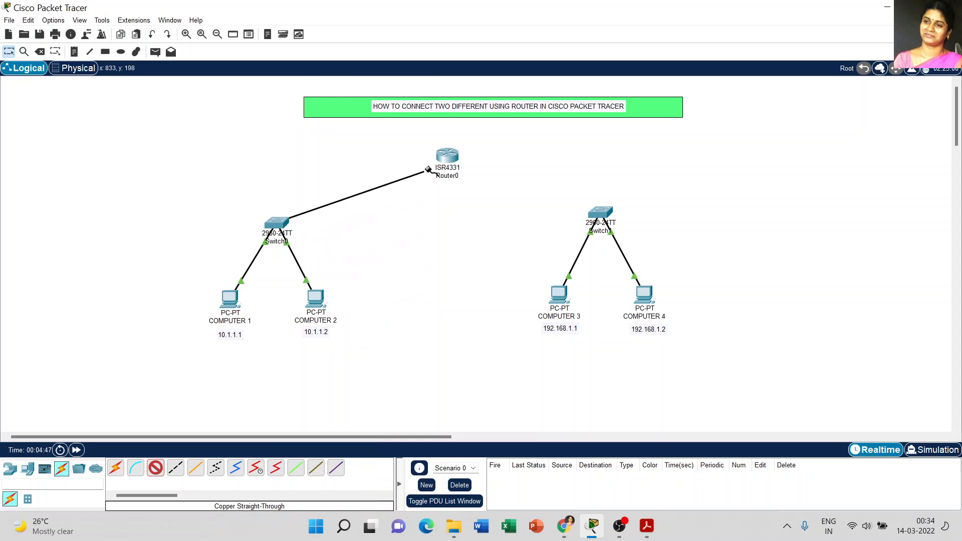
{"action": "left_click", "coordinate": [447, 156]}
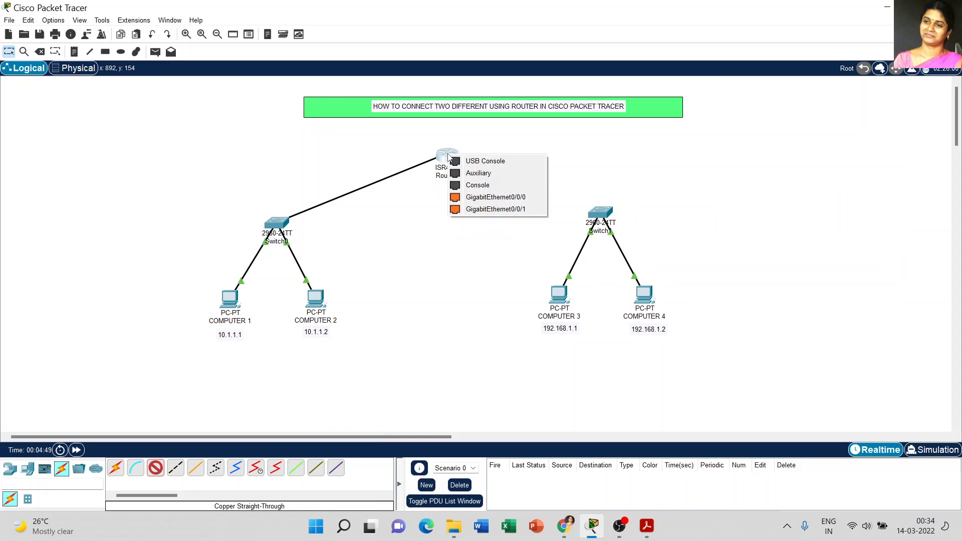
{"action": "left_click", "coordinate": [466, 199]}
- Connect Switch1's FastEthernet0/3 to Router0's GigabitEthernet0/0/1 with a copper straight-through cable
{"action": "left_click", "coordinate": [169, 465]}
{"action": "left_click", "coordinate": [599, 215]}
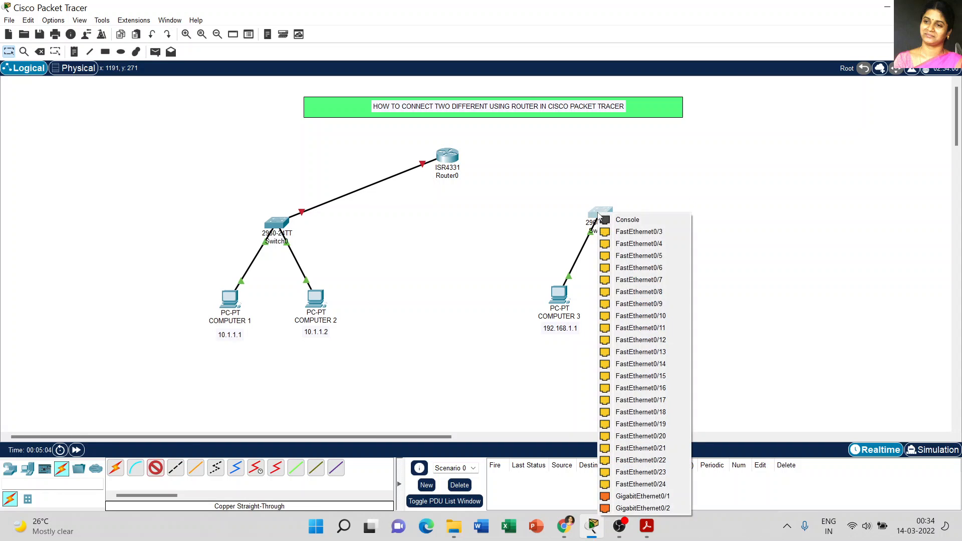
{"action": "left_click", "coordinate": [628, 233]}
{"action": "left_click", "coordinate": [453, 157]}
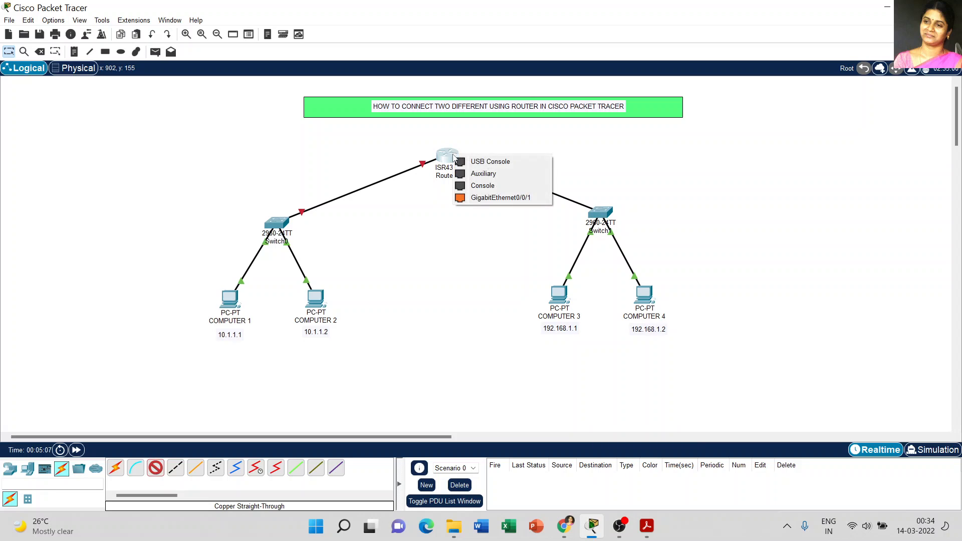
{"action": "left_click", "coordinate": [476, 198]}
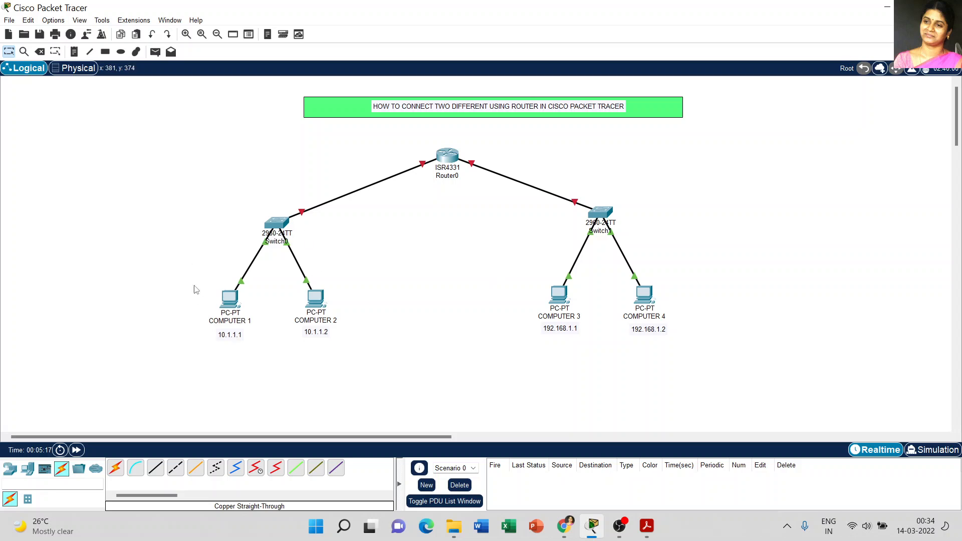
- Add the text notes LAN CONNECTION 1 near Switch0 and LAN CONNECTION 2 near Switch1
{"action": "left_click", "coordinate": [74, 52]}
{"action": "left_click", "coordinate": [199, 210]}
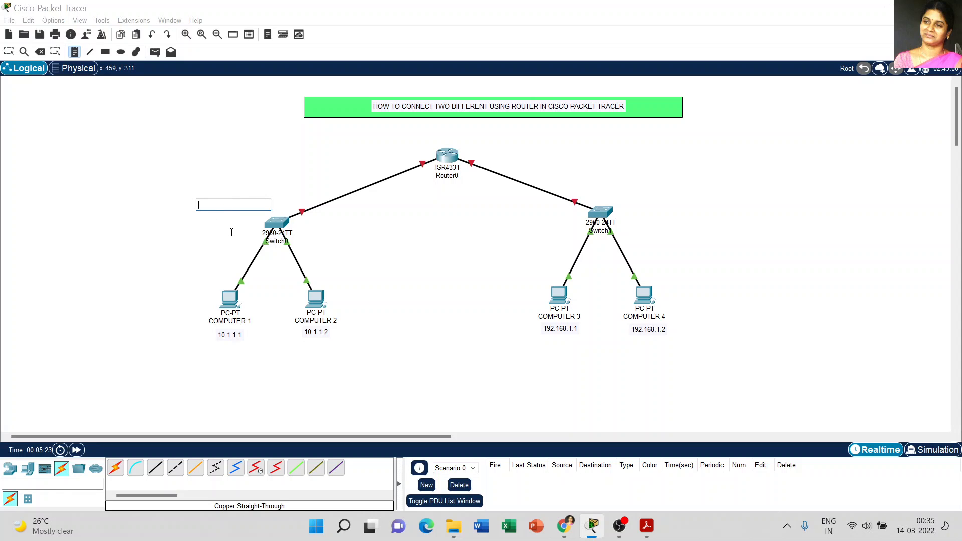
{"action": "type", "text": "LAN CONNECTION 1"}
{"action": "left_click", "coordinate": [604, 190]}
{"action": "type", "text": "LA"}
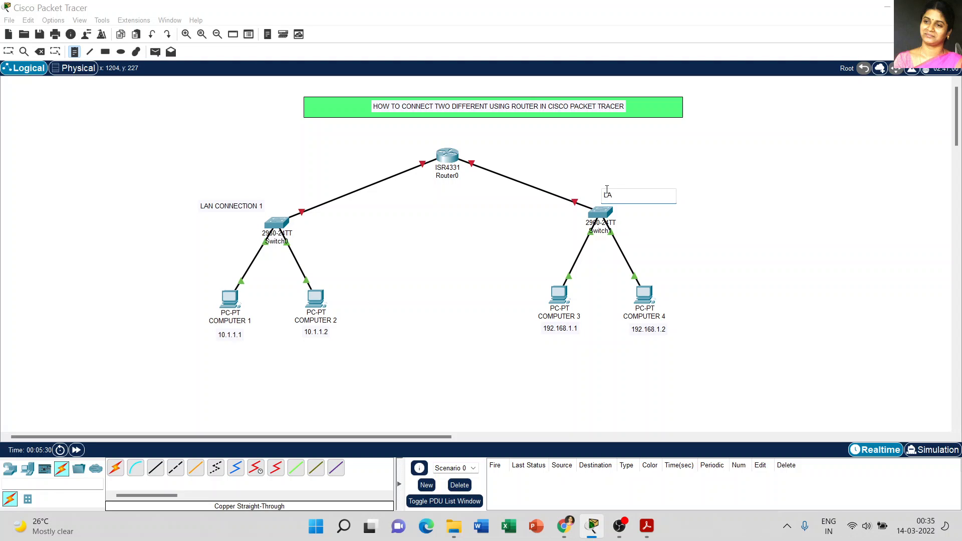
{"action": "type", "text": "N CONNECTION 2"}
{"action": "key", "text": "Escape"}
- Move both LAN CONNECTION notes to sit just above their switches and shift Router0 slightly towards Switch0
{"action": "left_click_drag", "start_coordinate": [658, 194], "coordinate": [628, 185]}
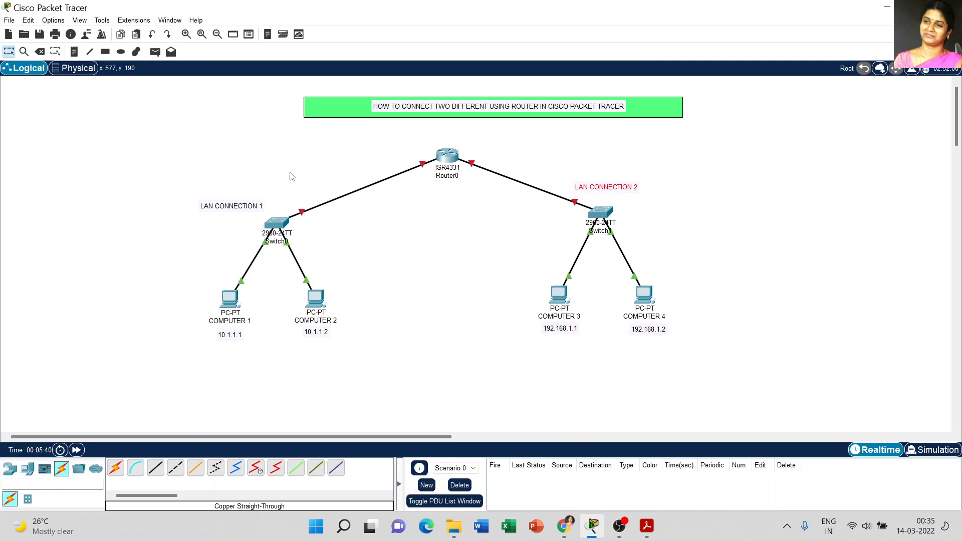
{"action": "left_click_drag", "start_coordinate": [227, 209], "coordinate": [260, 202]}
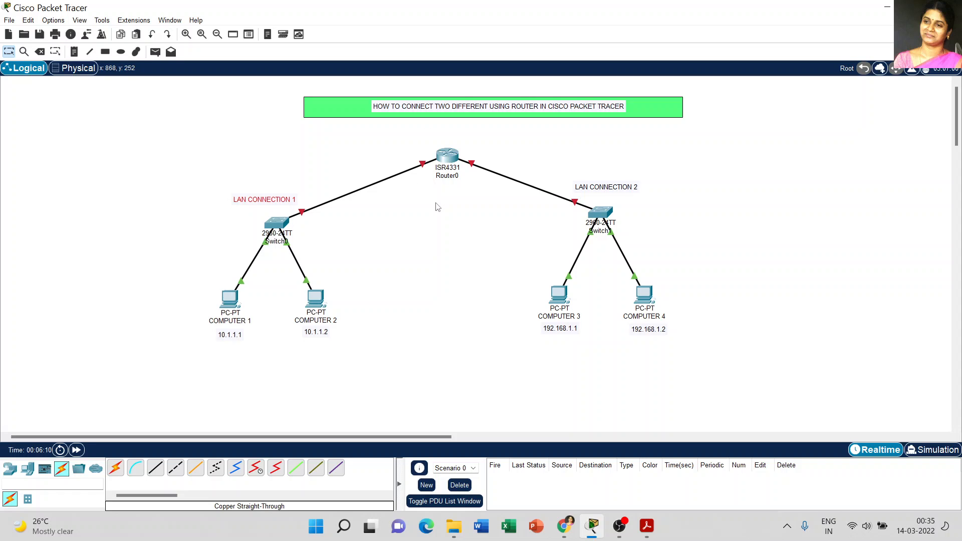
{"action": "left_click_drag", "start_coordinate": [443, 156], "coordinate": [434, 157]}
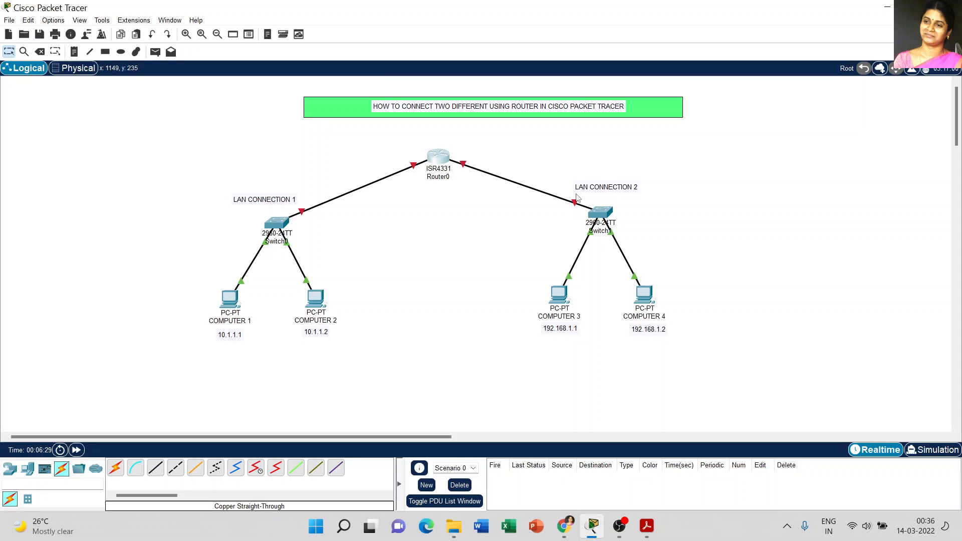
- Assign COMPUTER 1 the static IPv4 address noted beneath it, 10.1.1.1, and fill in its subnet mask
{"action": "left_click", "coordinate": [231, 304]}
{"action": "left_click", "coordinate": [392, 108]}
{"action": "left_click", "coordinate": [350, 161]}
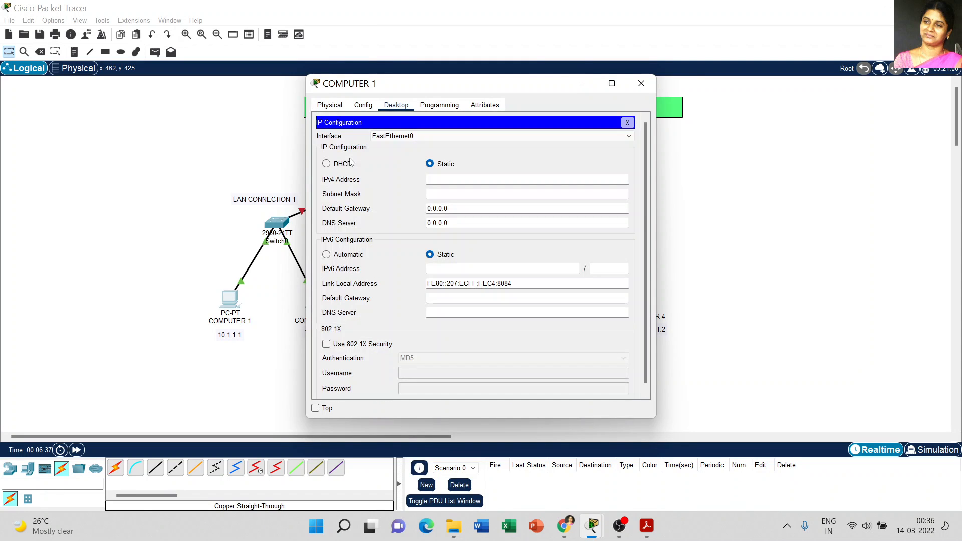
{"action": "left_click_drag", "start_coordinate": [456, 85], "coordinate": [513, 79]}
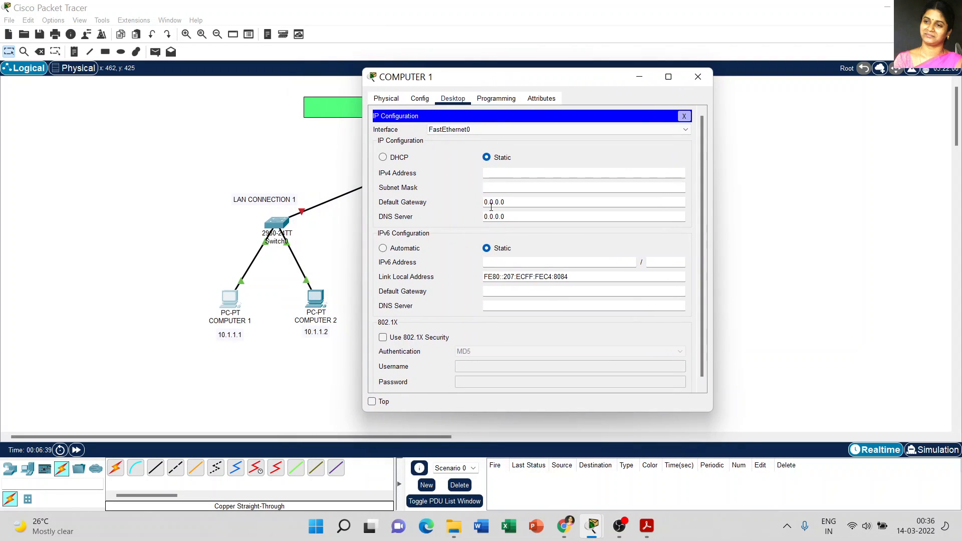
{"action": "left_click", "coordinate": [518, 177]}
{"action": "left_click", "coordinate": [524, 186]}
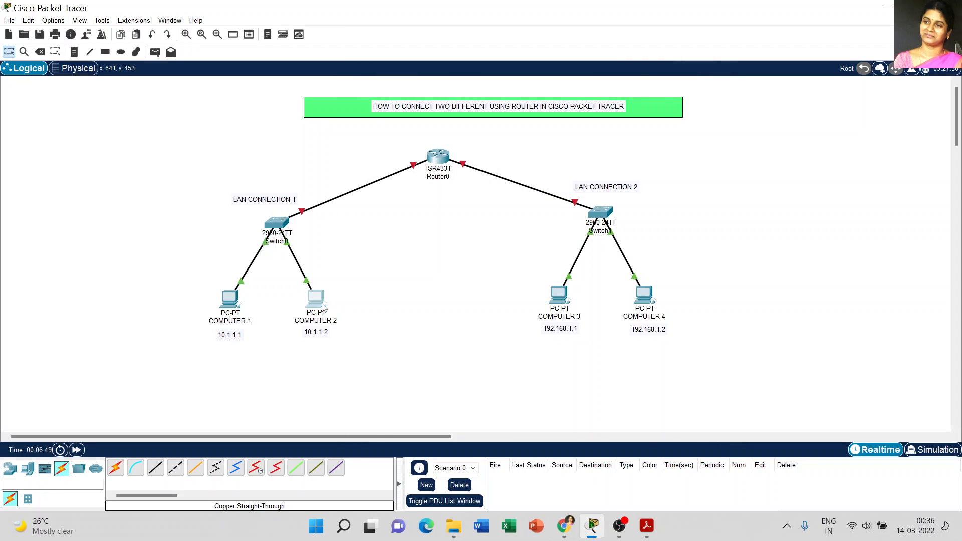
- Assign COMPUTER 2 the static IPv4 address 10.1.1.2 with subnet mask 255.0.0.0
{"action": "left_click", "coordinate": [315, 299]}
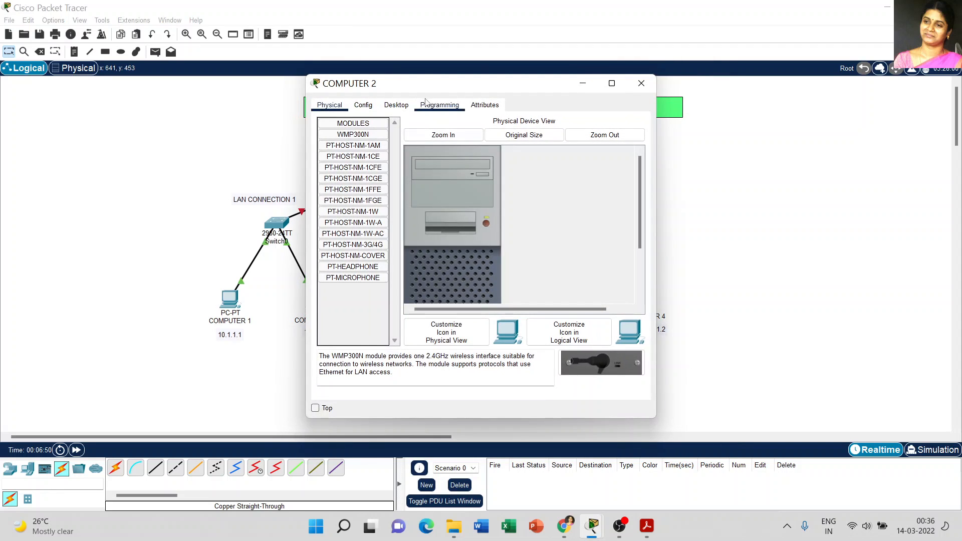
{"action": "left_click", "coordinate": [395, 106]}
{"action": "left_click", "coordinate": [347, 158]}
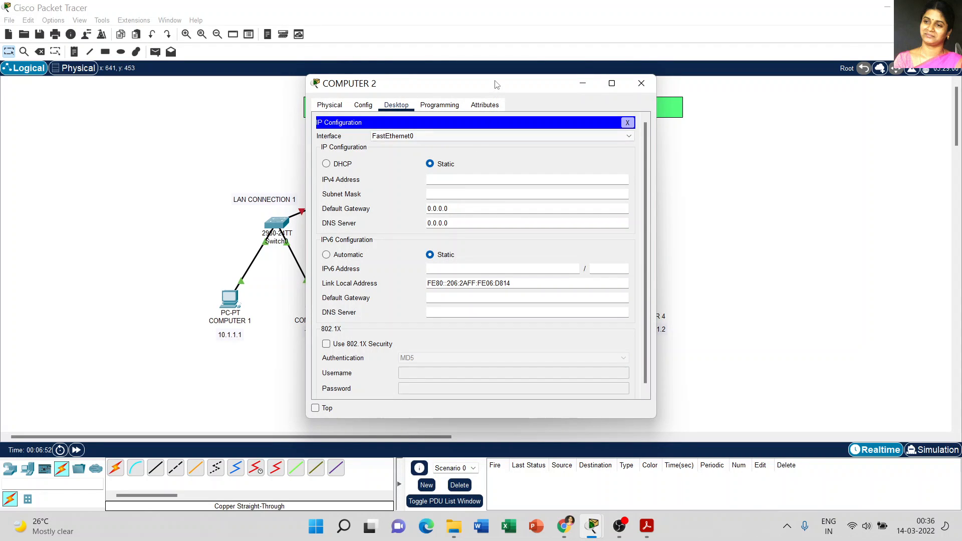
{"action": "left_click_drag", "start_coordinate": [495, 84], "coordinate": [570, 84]}
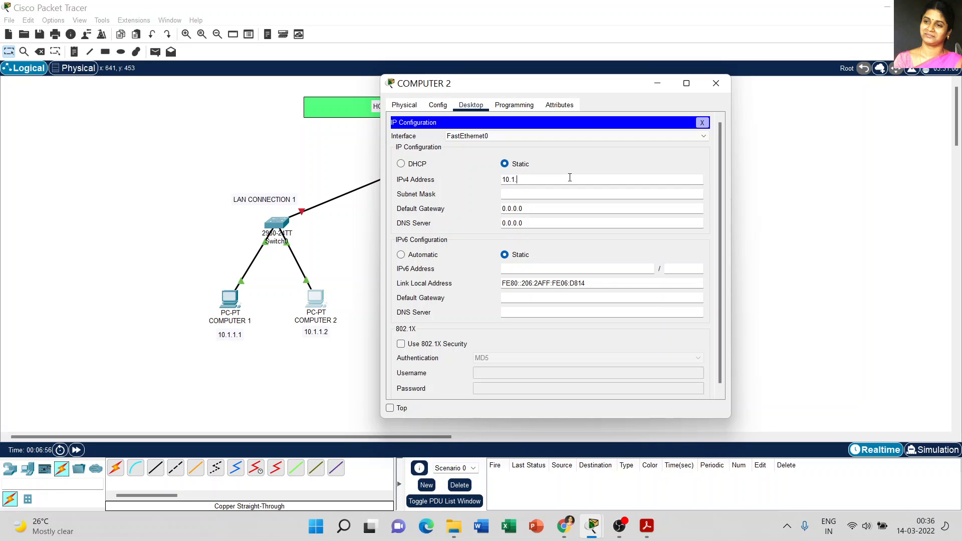
{"action": "key", "text": "Tab"}
{"action": "left_click", "coordinate": [716, 86]}
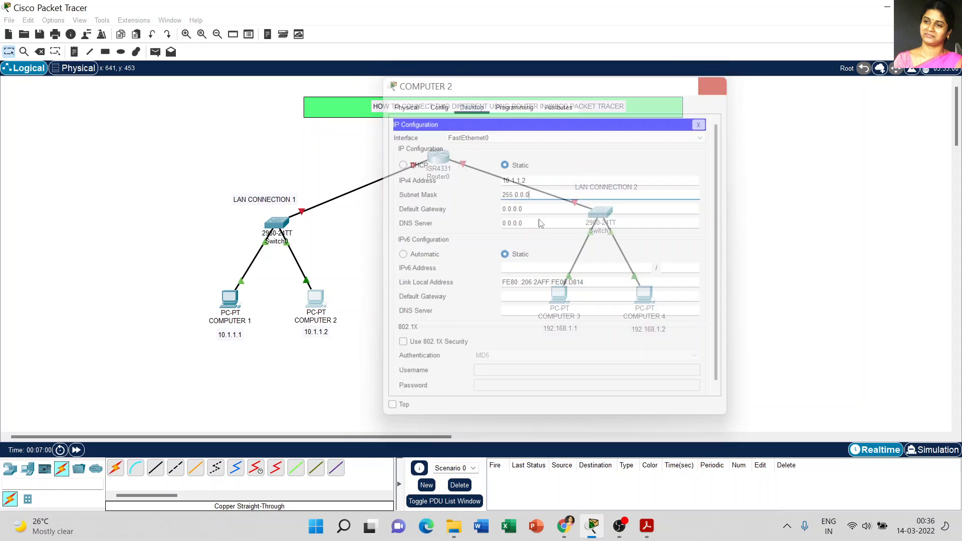
- Assign COMPUTER 3 the static IPv4 address 192.168.1.1 with subnet mask 255.255.255.0
{"action": "left_click", "coordinate": [560, 297]}
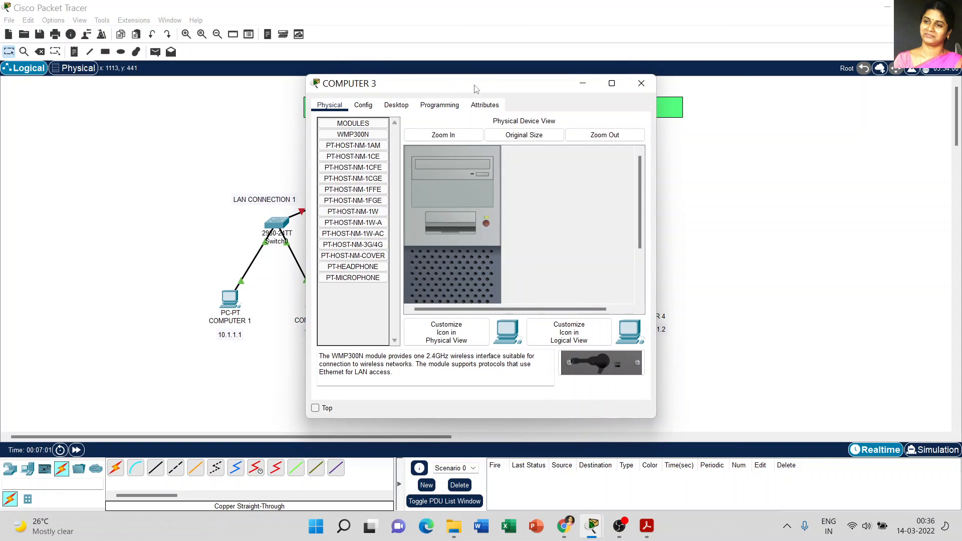
{"action": "left_click_drag", "start_coordinate": [492, 93], "coordinate": [785, 85]}
{"action": "left_click", "coordinate": [692, 99]}
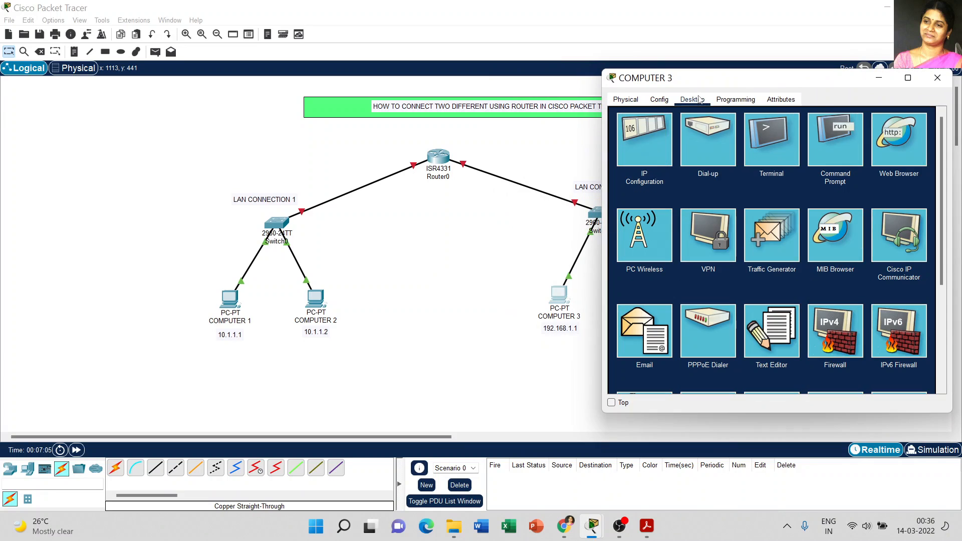
{"action": "left_click", "coordinate": [647, 146]}
{"action": "type", "text": "1"}
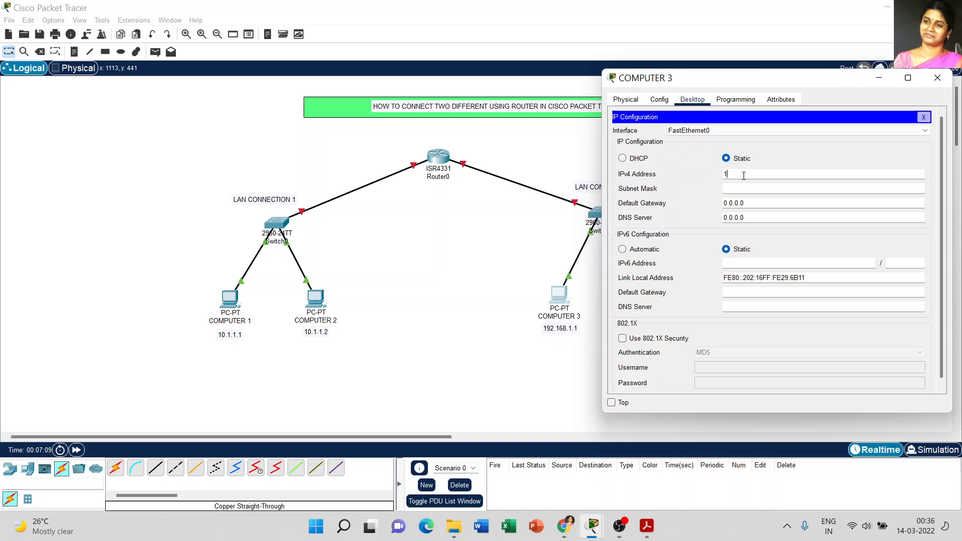
{"action": "type", "text": "0.192.168.1.1"}
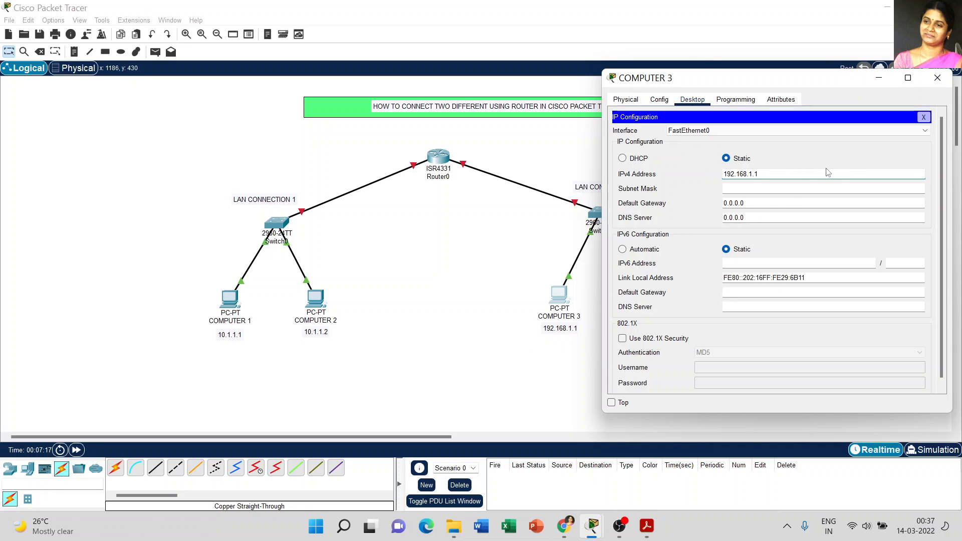
{"action": "left_click", "coordinate": [779, 189]}
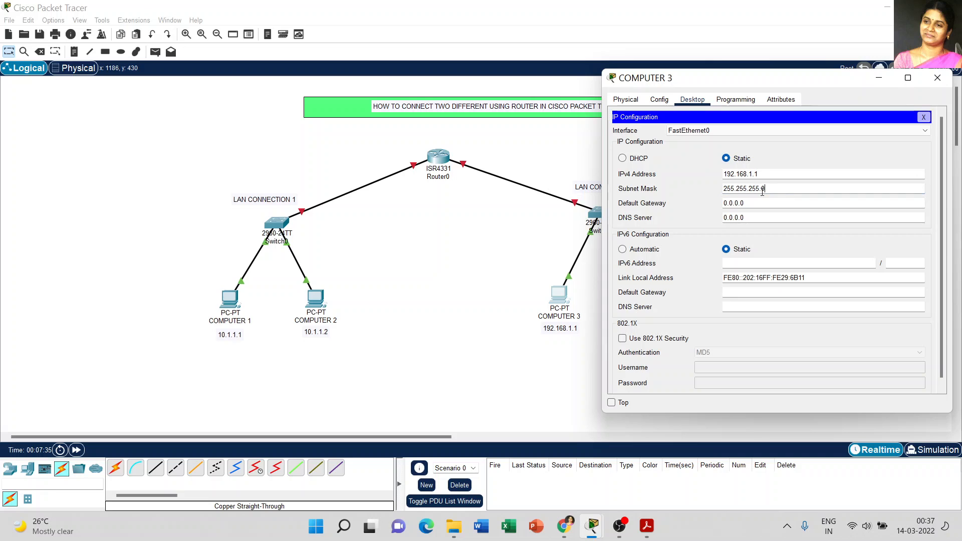
{"action": "left_click", "coordinate": [937, 78]}
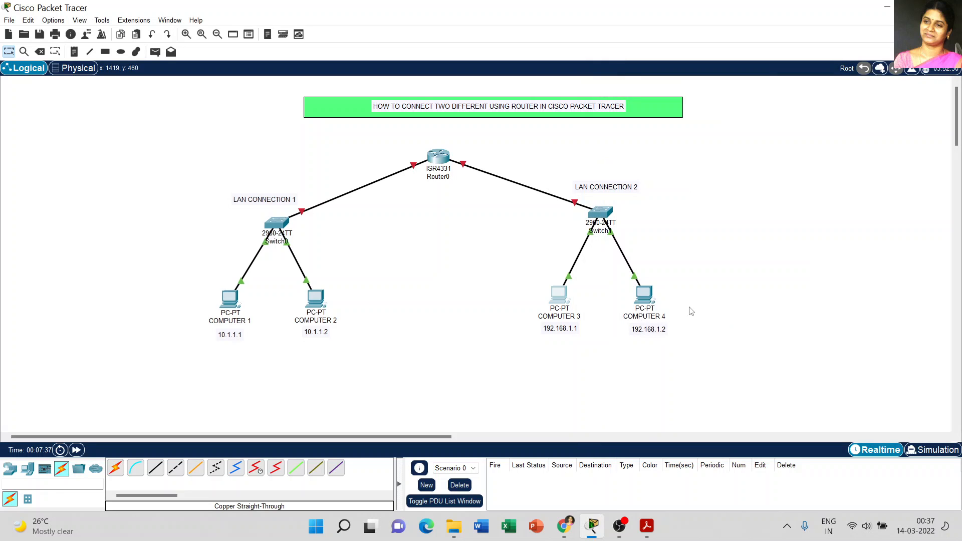
- Assign COMPUTER 4 the static IPv4 address 192.168.1.2 and fill in its subnet mask
{"action": "left_click", "coordinate": [645, 297]}
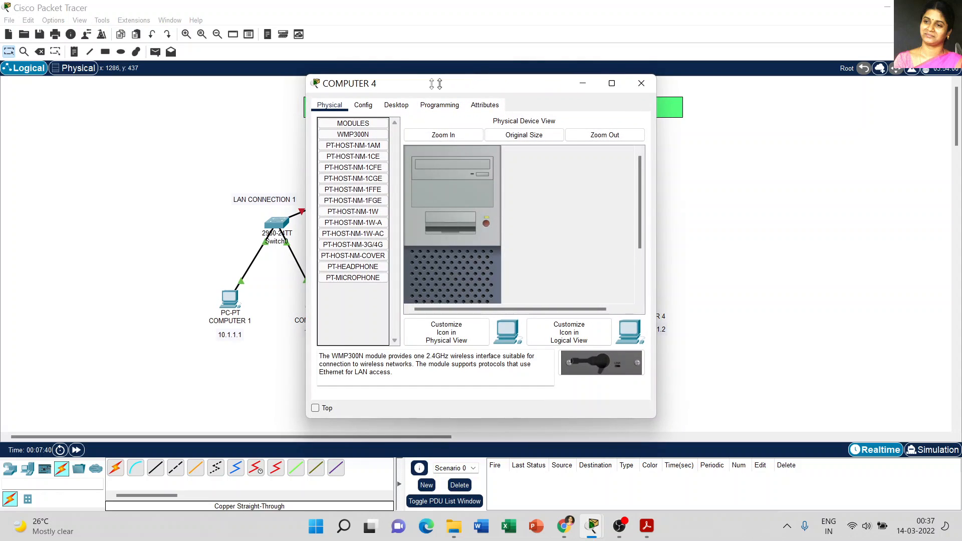
{"action": "left_click_drag", "start_coordinate": [457, 85], "coordinate": [387, 77]}
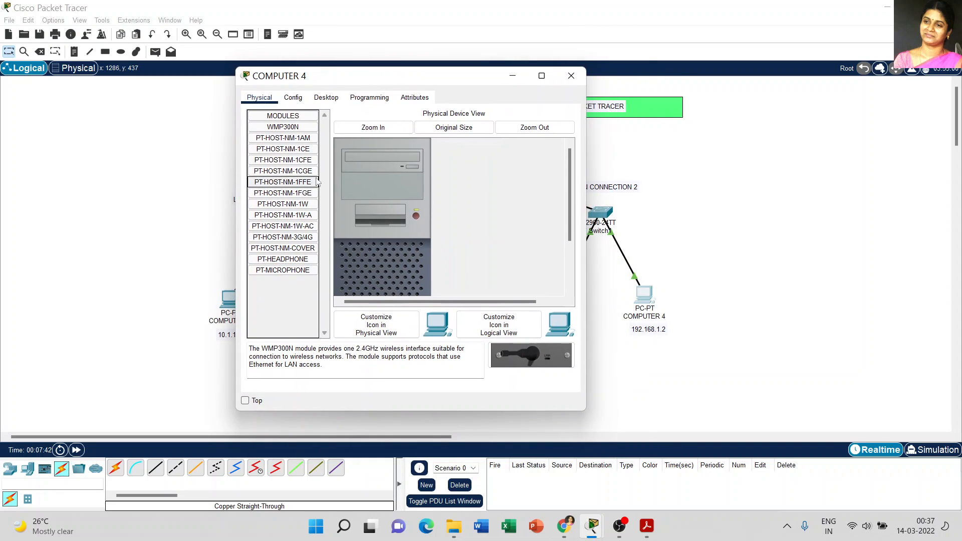
{"action": "left_click", "coordinate": [326, 98]}
{"action": "left_click", "coordinate": [282, 150]}
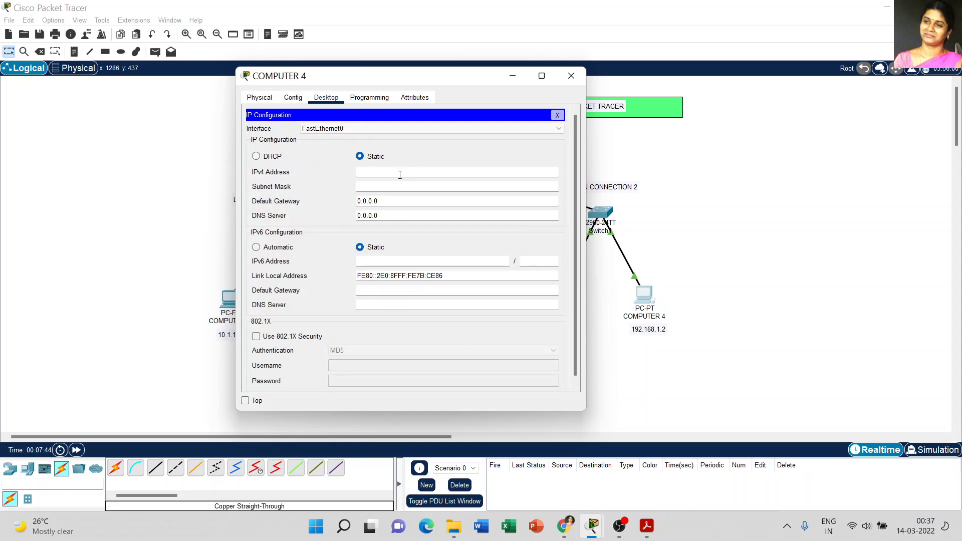
{"action": "left_click", "coordinate": [399, 172]}
{"action": "type", "text": "192.168.1.2"}
{"action": "left_click", "coordinate": [405, 185]}
{"action": "left_click", "coordinate": [573, 77]}
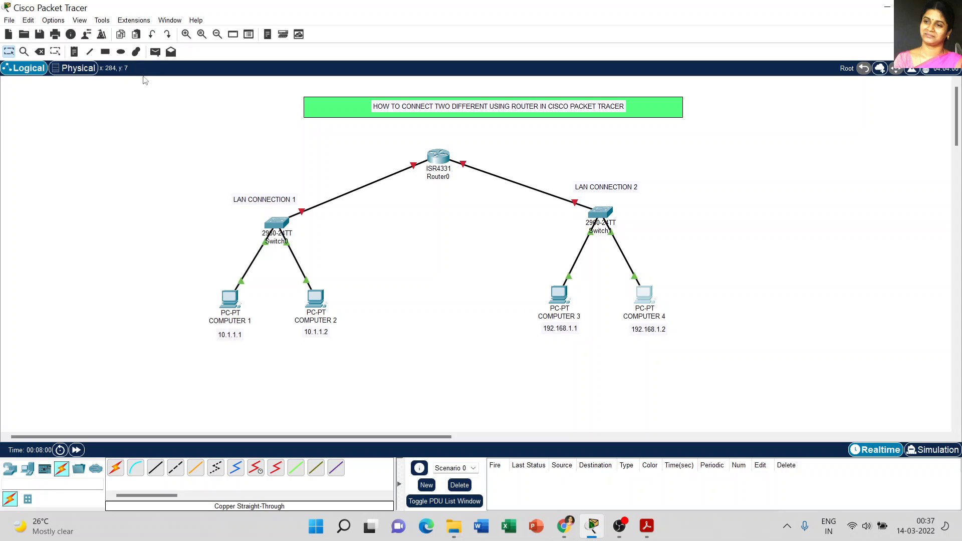
- Test connectivity by sending a simple PDU from COMPUTER 1 to COMPUTER 2 and another from COMPUTER 1 to COMPUTER 3
{"action": "left_click", "coordinate": [155, 53]}
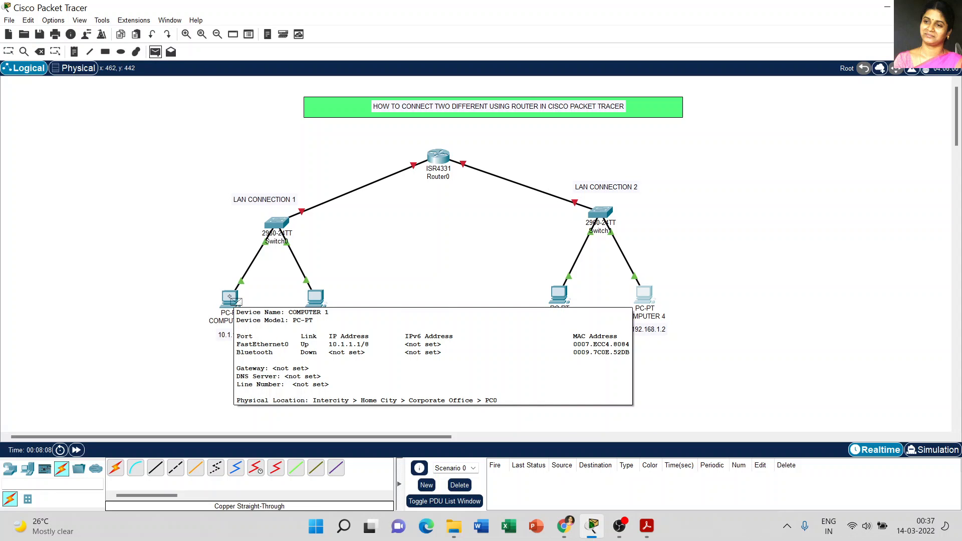
{"action": "left_click", "coordinate": [230, 297]}
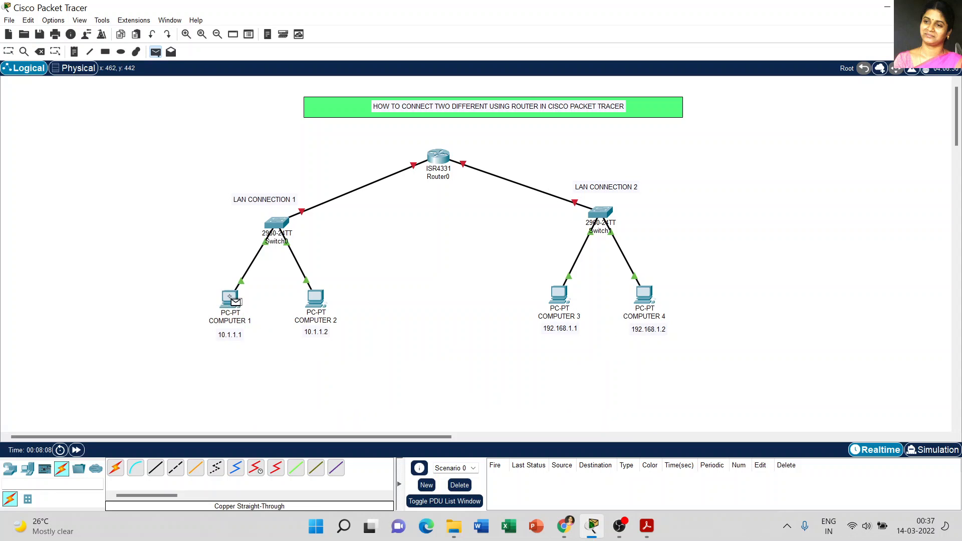
{"action": "left_click", "coordinate": [316, 299]}
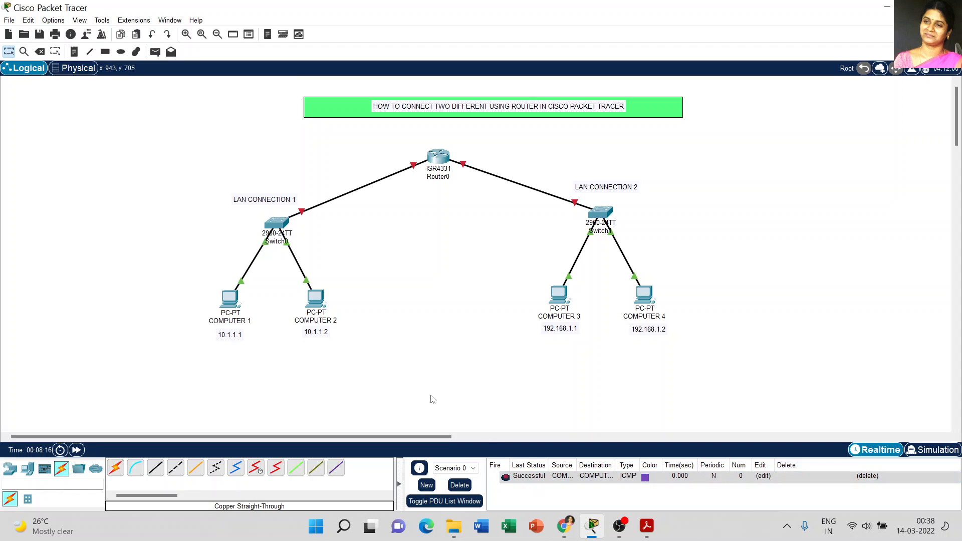
{"action": "left_click", "coordinate": [155, 53]}
{"action": "left_click", "coordinate": [231, 300]}
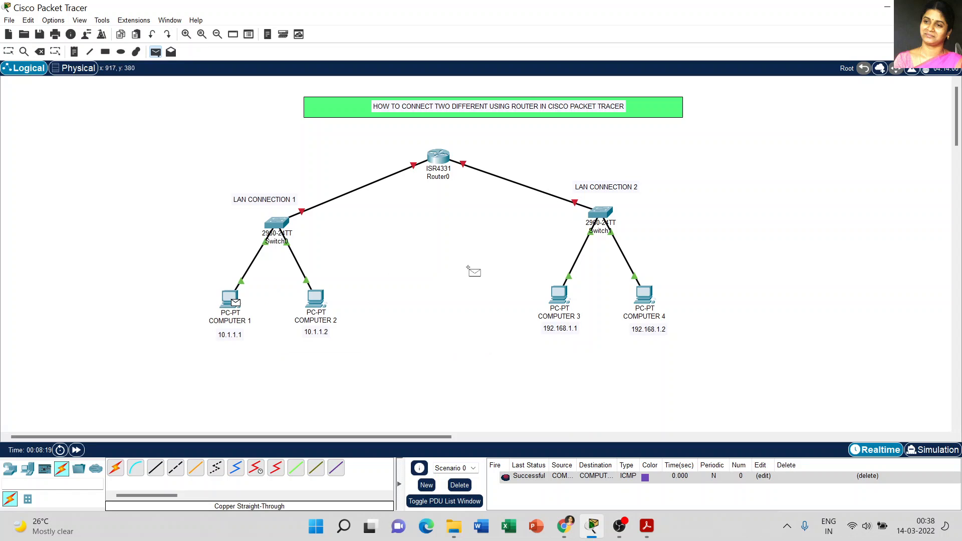
{"action": "left_click", "coordinate": [559, 296]}
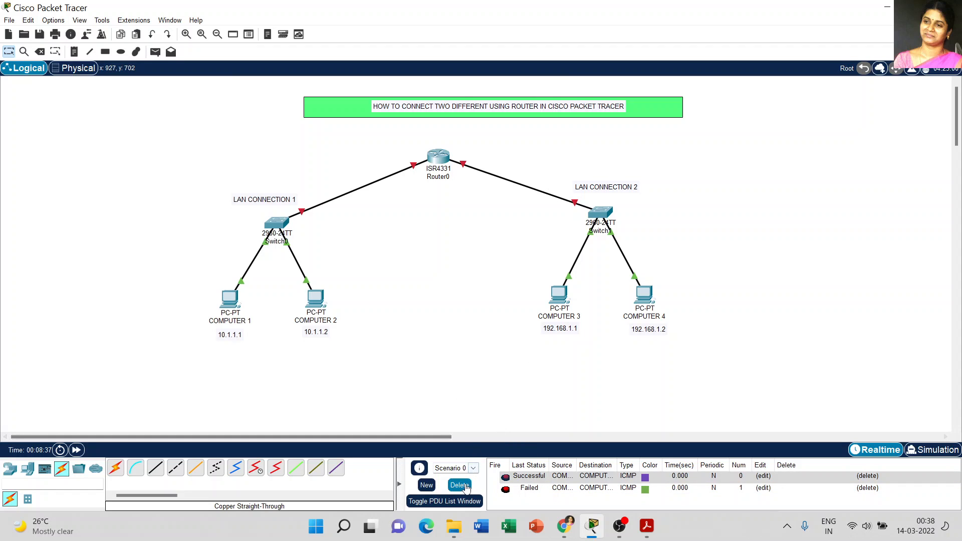
- Configure Router0's GigabitEthernet0/0/0 interface with IPv4 address 10.1.1.3 and subnet mask 255.0.0.0
{"action": "left_click", "coordinate": [436, 160]}
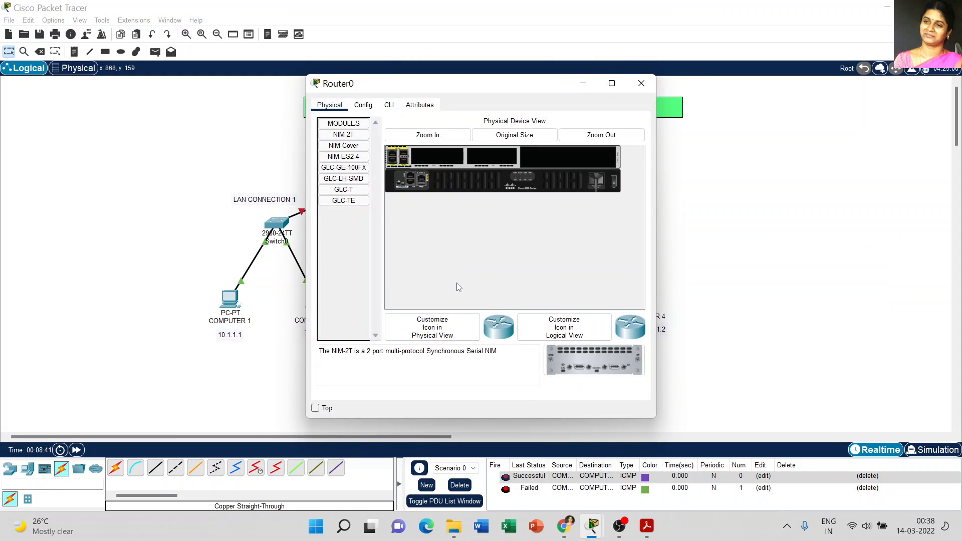
{"action": "left_click", "coordinate": [364, 106]}
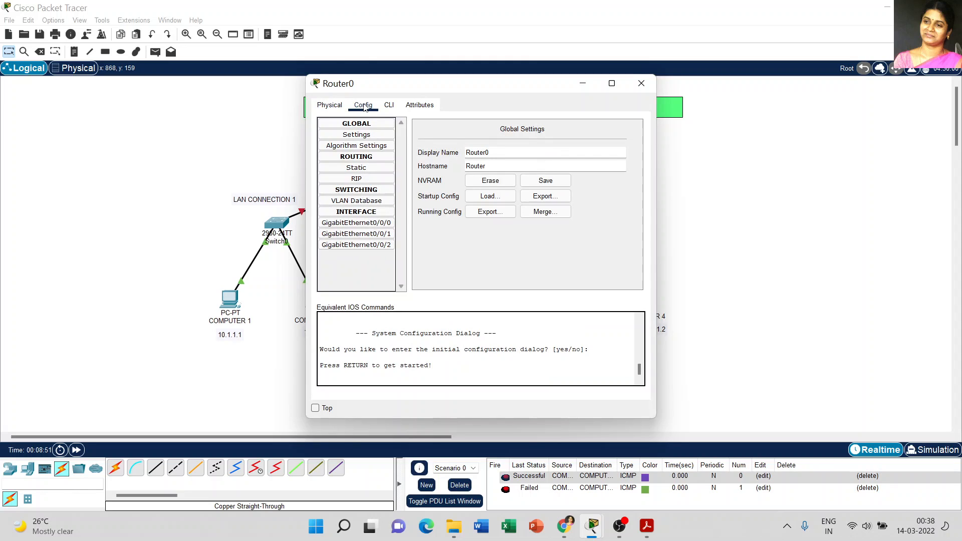
{"action": "left_click", "coordinate": [361, 227]}
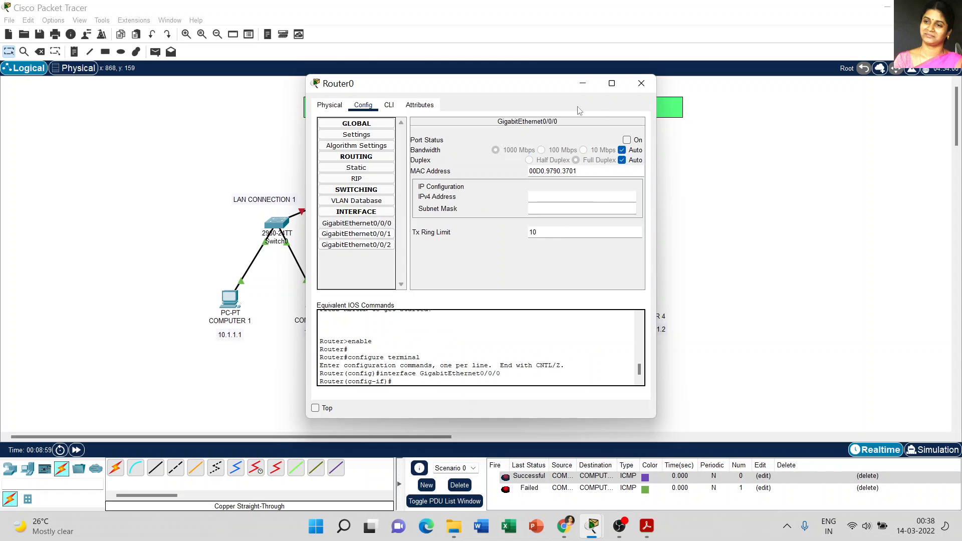
{"action": "left_click_drag", "start_coordinate": [523, 84], "coordinate": [665, 71]}
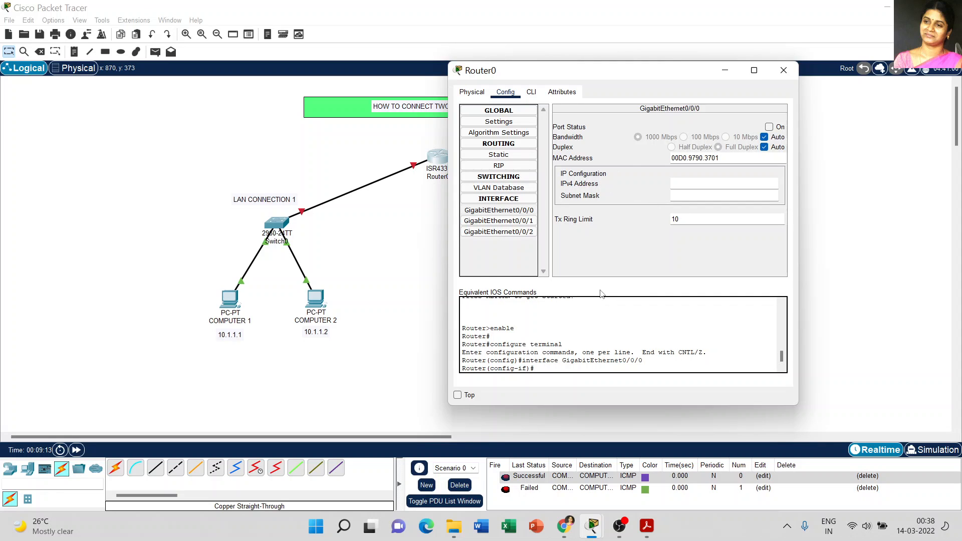
{"action": "left_click", "coordinate": [689, 183]}
{"action": "left_click", "coordinate": [733, 198]}
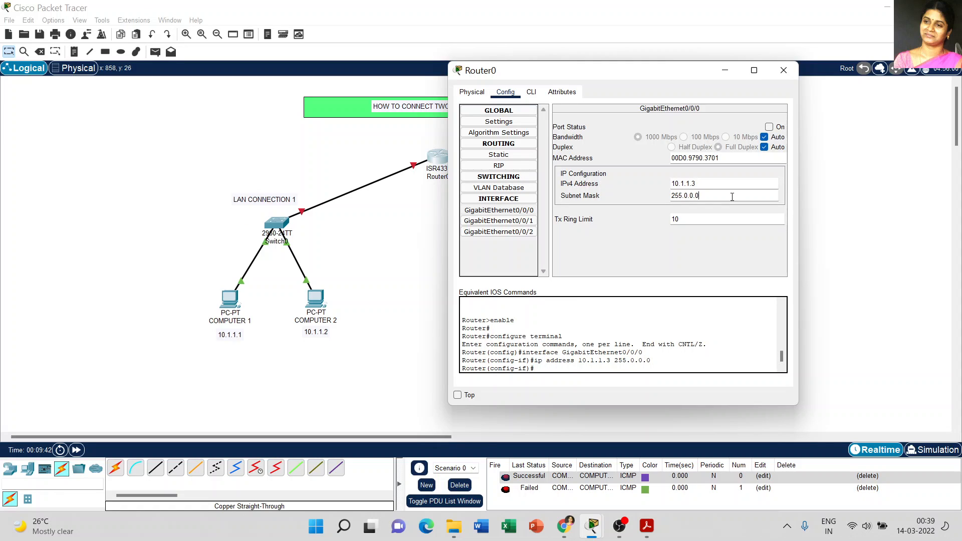
{"action": "left_click", "coordinate": [783, 71]}
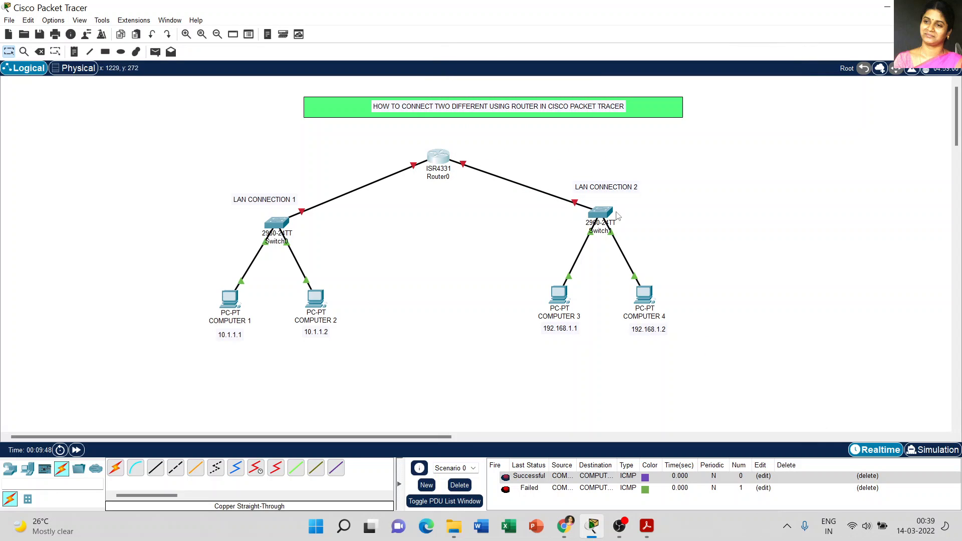
- Configure Router0's GigabitEthernet0/0/1 interface with IPv4 address 192.168.1.3 and subnet mask 255.255.255.0
{"action": "left_click", "coordinate": [443, 159]}
{"action": "left_click_drag", "start_coordinate": [503, 89], "coordinate": [697, 66]}
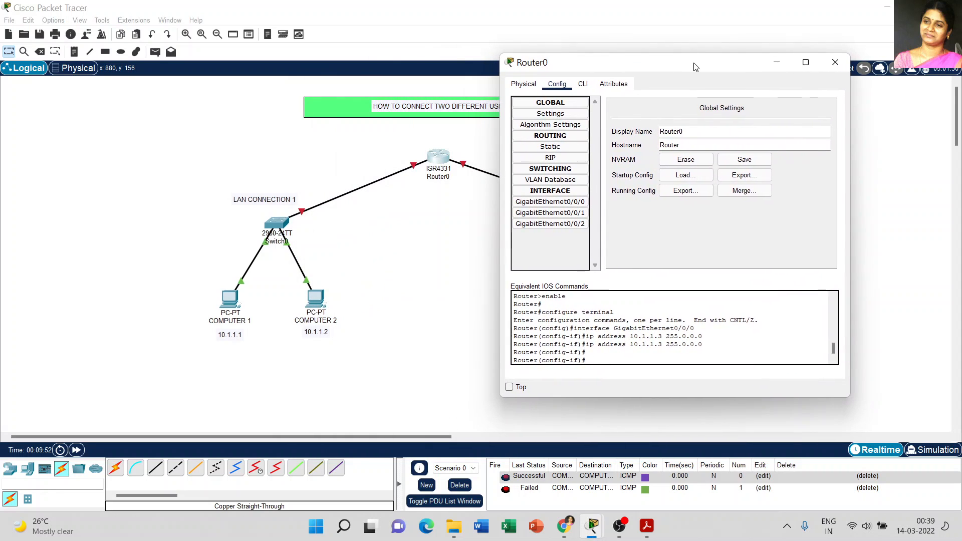
{"action": "left_click", "coordinate": [561, 216]}
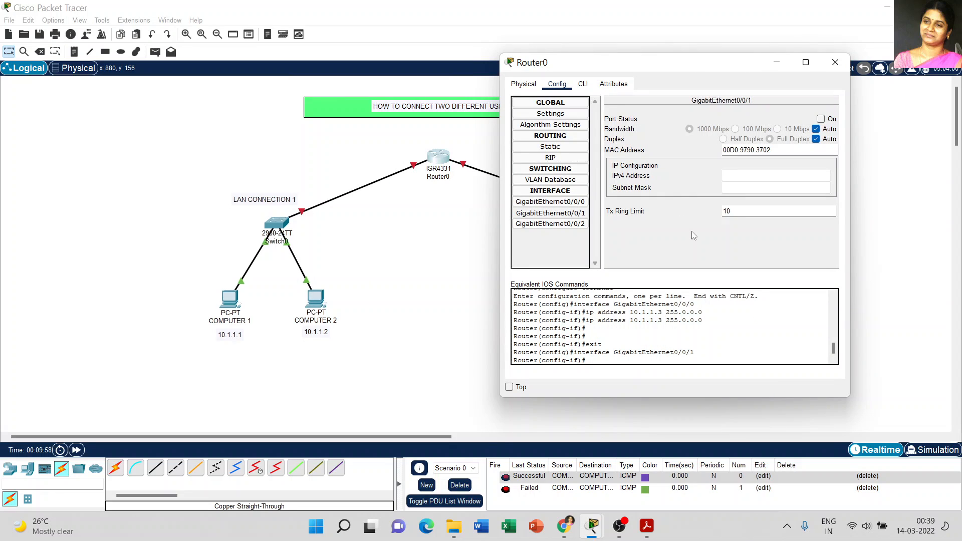
{"action": "left_click", "coordinate": [734, 178]}
{"action": "left_click_drag", "start_coordinate": [674, 63], "coordinate": [327, 70]}
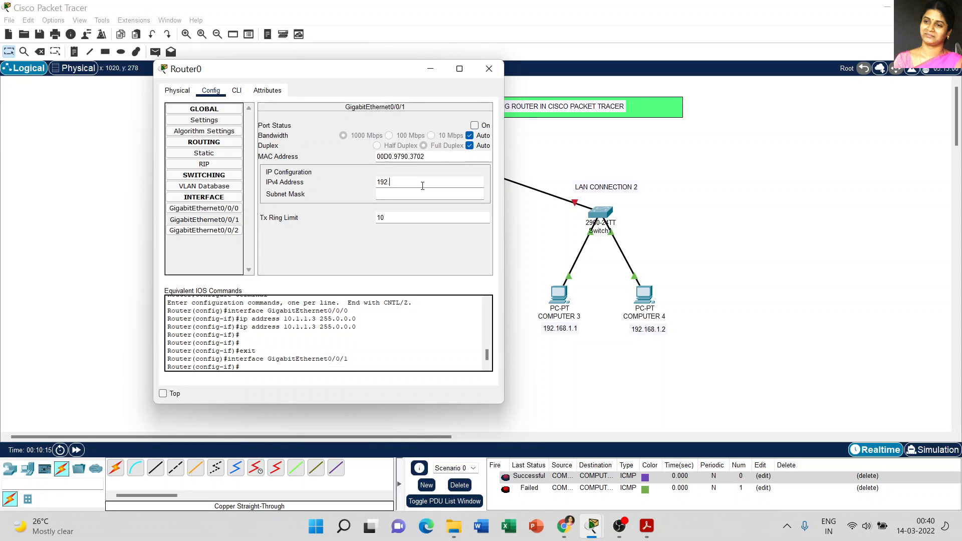
{"action": "type", "text": "68.1.3"}
{"action": "left_click", "coordinate": [431, 194]}
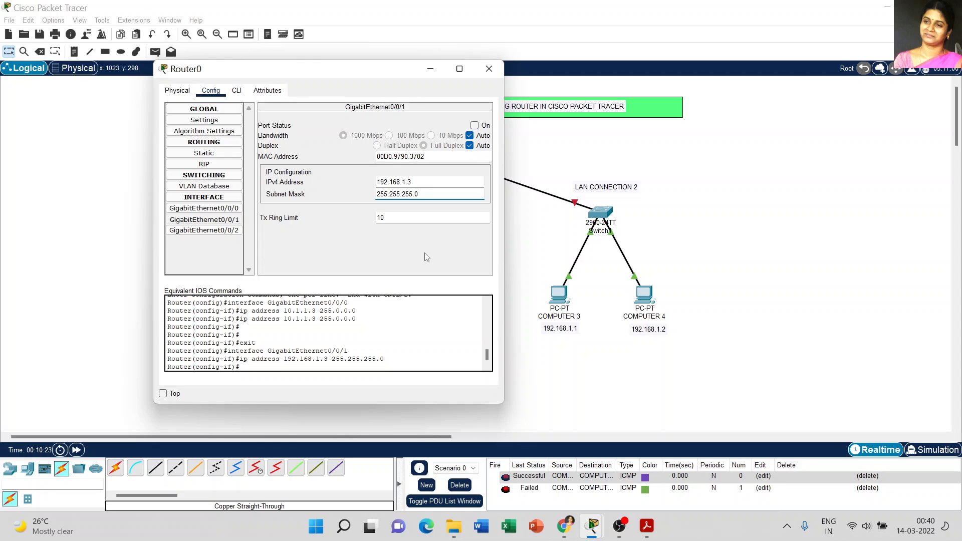
{"action": "left_click", "coordinate": [489, 69]}
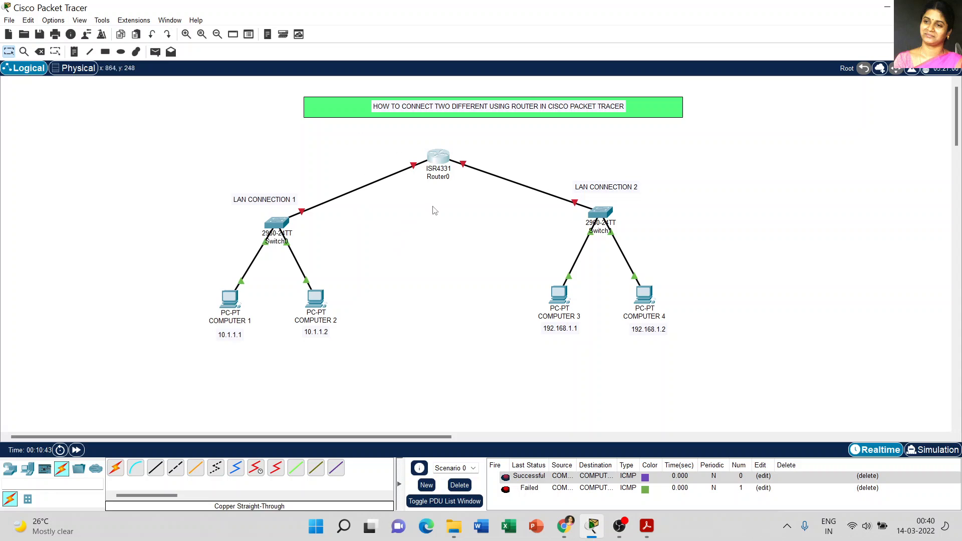
- Turn on the port status of Router0's GigabitEthernet0/0/0 interface
{"action": "left_click", "coordinate": [439, 160]}
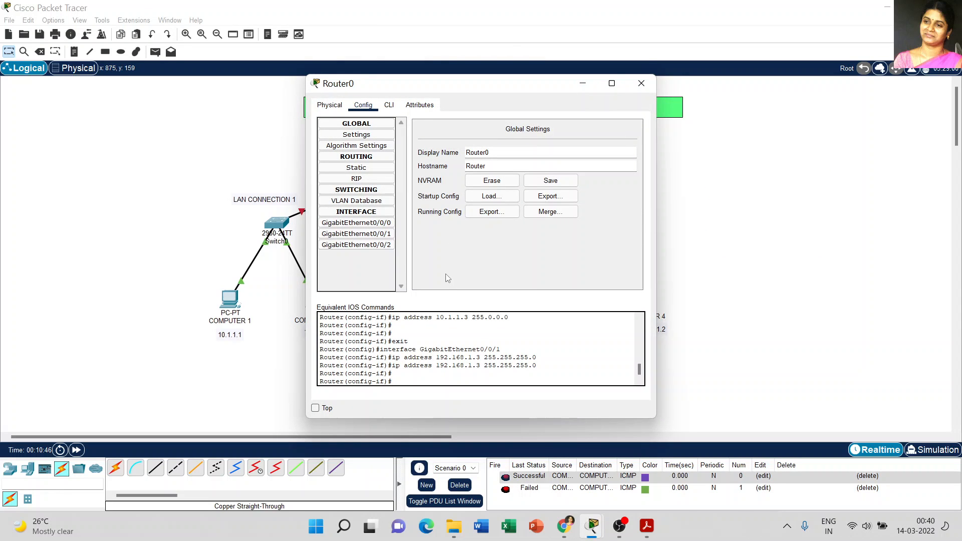
{"action": "left_click", "coordinate": [371, 225]}
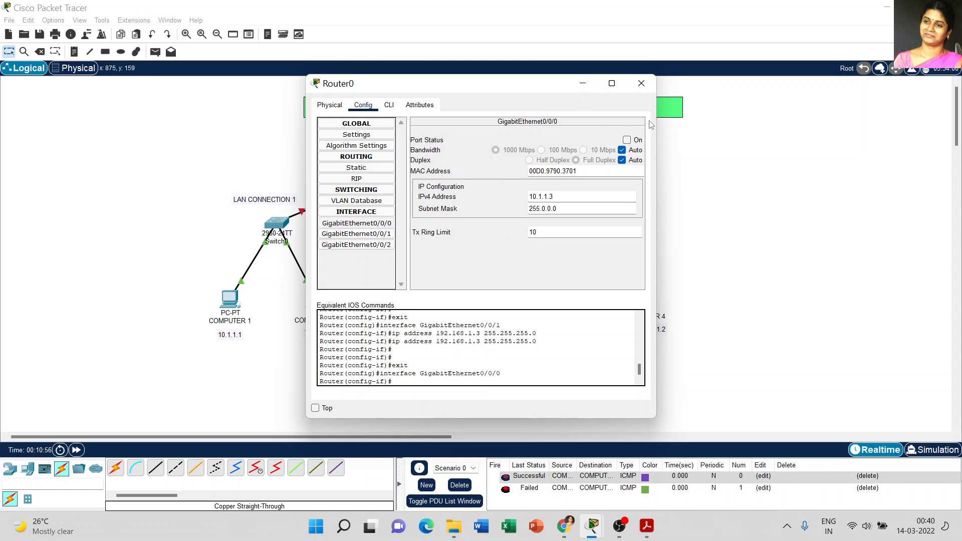
{"action": "left_click", "coordinate": [626, 141]}
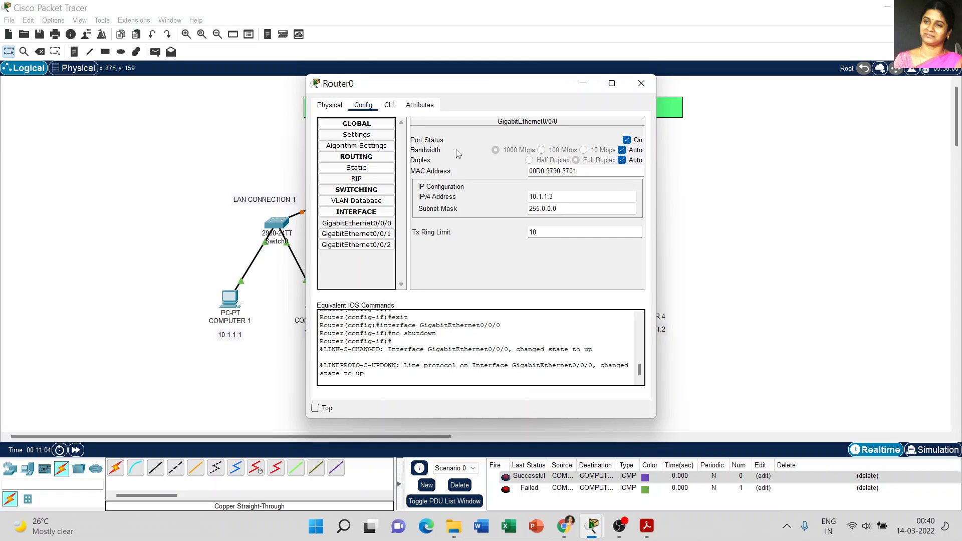
{"action": "left_click", "coordinate": [641, 83]}
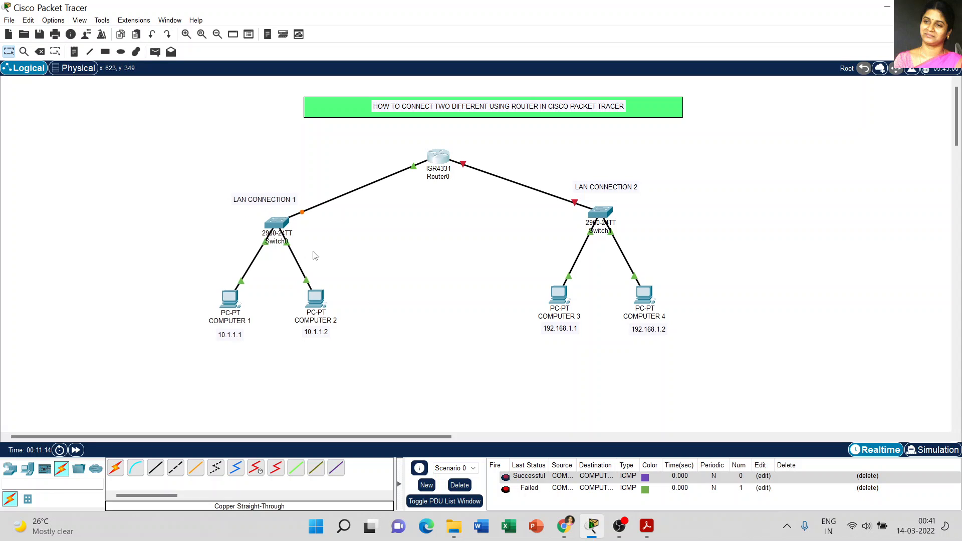
- Turn on the port status of Router0's GigabitEthernet0/0/1 interface
{"action": "left_click", "coordinate": [438, 159]}
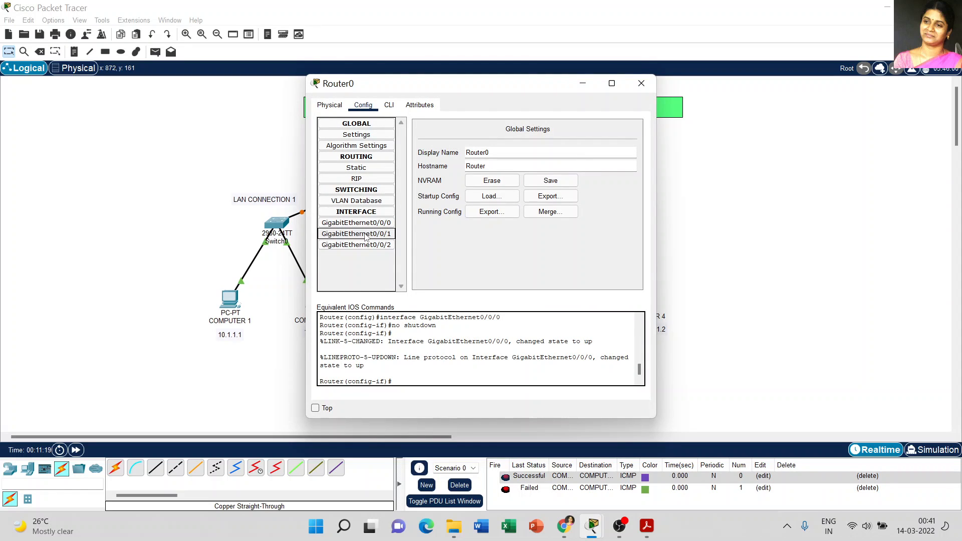
{"action": "left_click", "coordinate": [365, 236]}
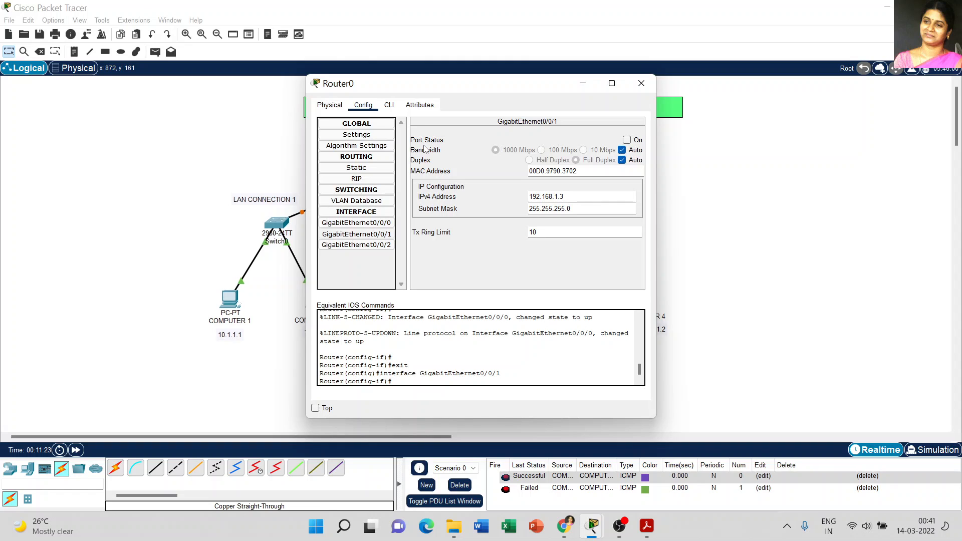
{"action": "left_click", "coordinate": [626, 140]}
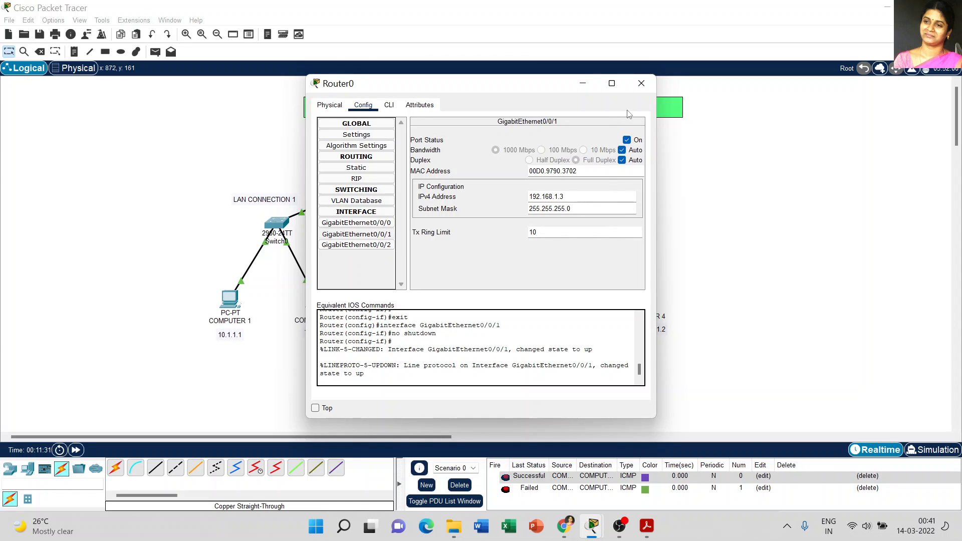
{"action": "left_click", "coordinate": [641, 83]}
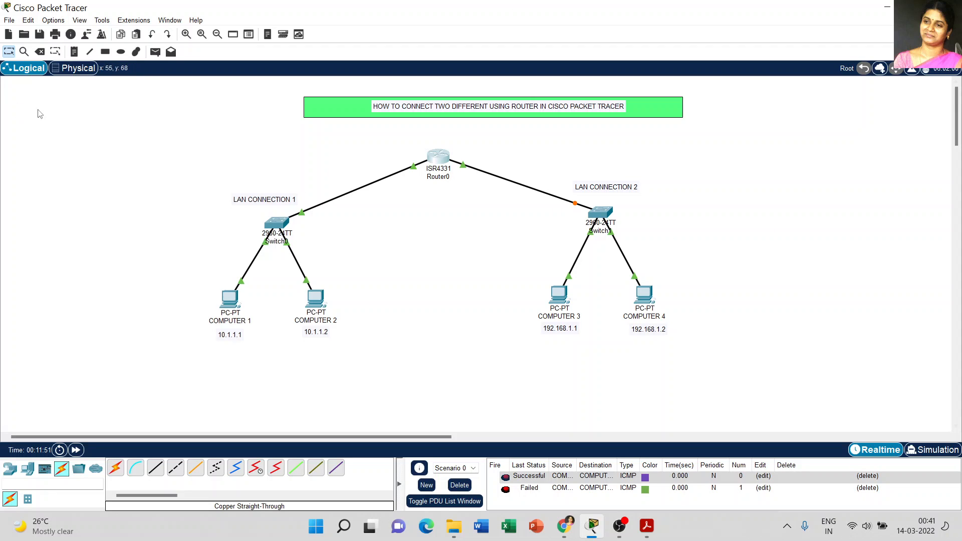
- Add a note reading 10.1.1.3 beside Router0 on its LAN CONNECTION 1 side
{"action": "left_click", "coordinate": [75, 52]}
{"action": "left_click", "coordinate": [339, 152]}
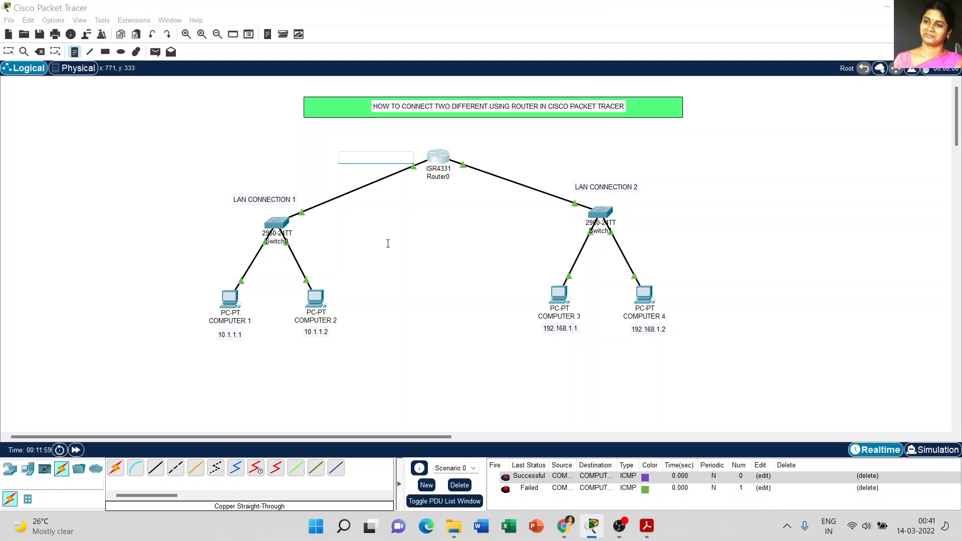
{"action": "type", "text": "10.1.1.3"}
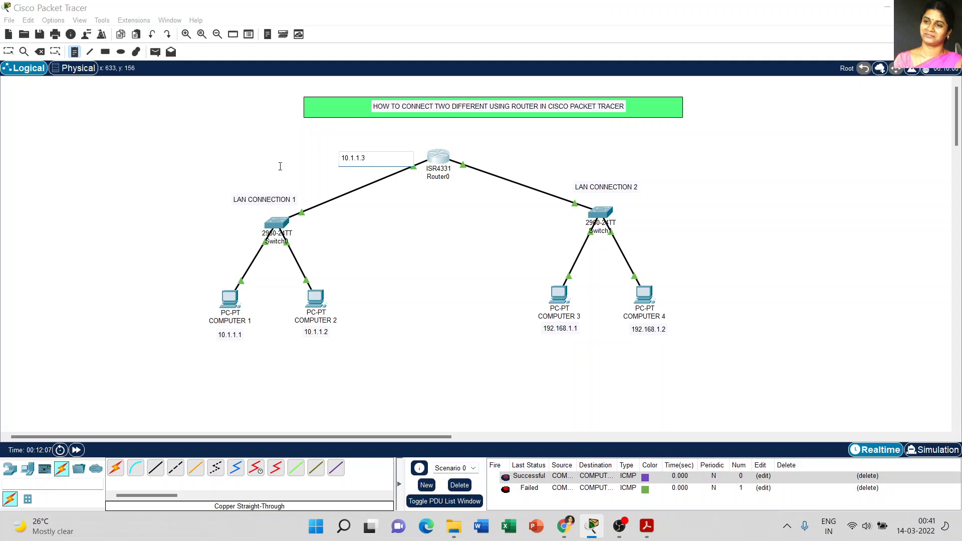
- Add a note reading 192.168.1.3 on Router0's LAN CONNECTION 2 side and move both address notes closer to the router
{"action": "left_click", "coordinate": [485, 158]}
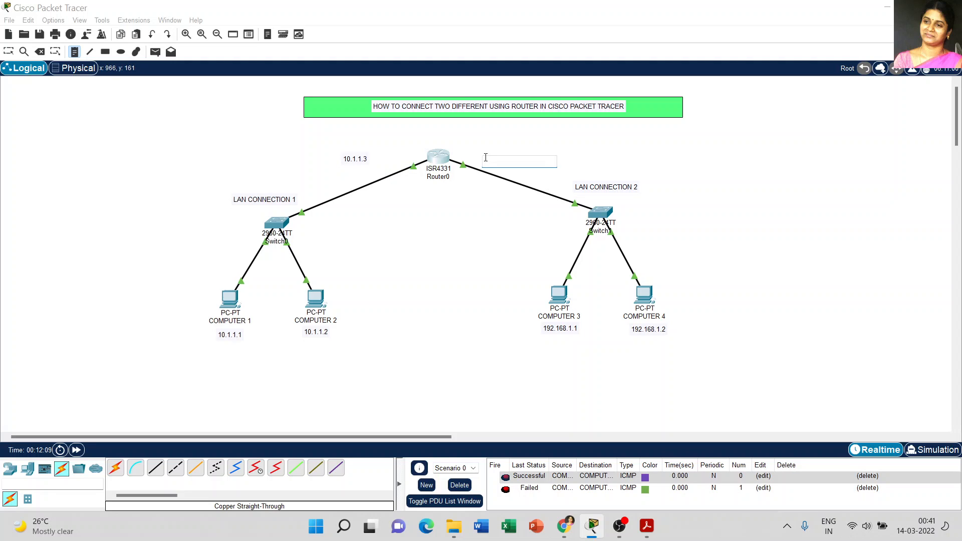
{"action": "type", "text": "19"}
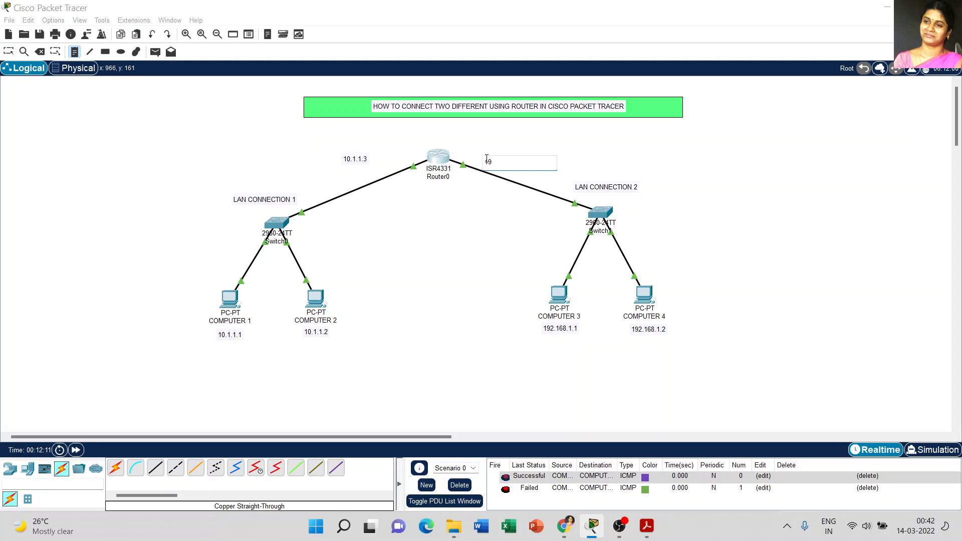
{"action": "type", "text": "2"}
{"action": "key", "text": "Escape"}
{"action": "left_click_drag", "start_coordinate": [498, 163], "coordinate": [485, 153]}
{"action": "left_click_drag", "start_coordinate": [361, 162], "coordinate": [394, 157]}
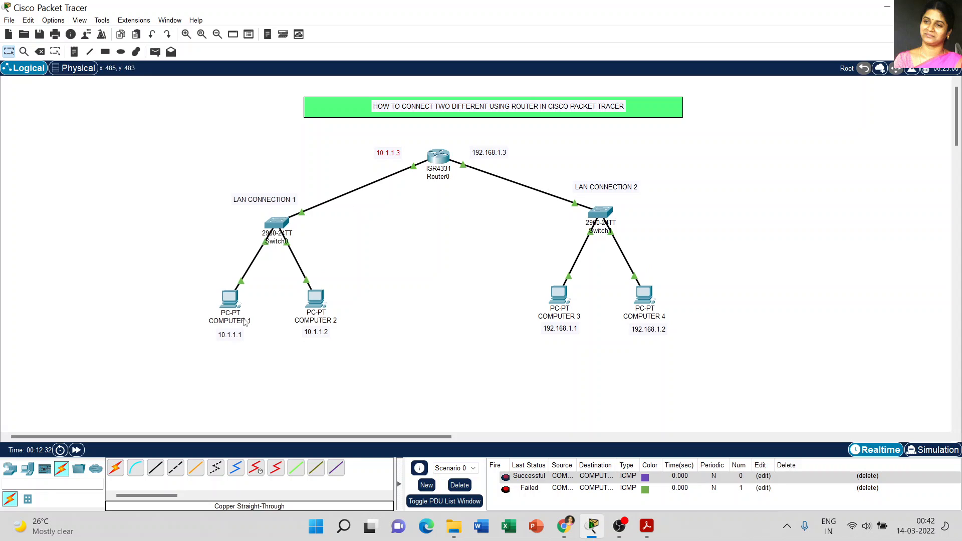
- Set COMPUTER 1's IPv4 default gateway to 10.1.1.3 and close its configuration window
{"action": "left_click", "coordinate": [229, 308]}
{"action": "left_click_drag", "start_coordinate": [489, 89], "coordinate": [677, 73]}
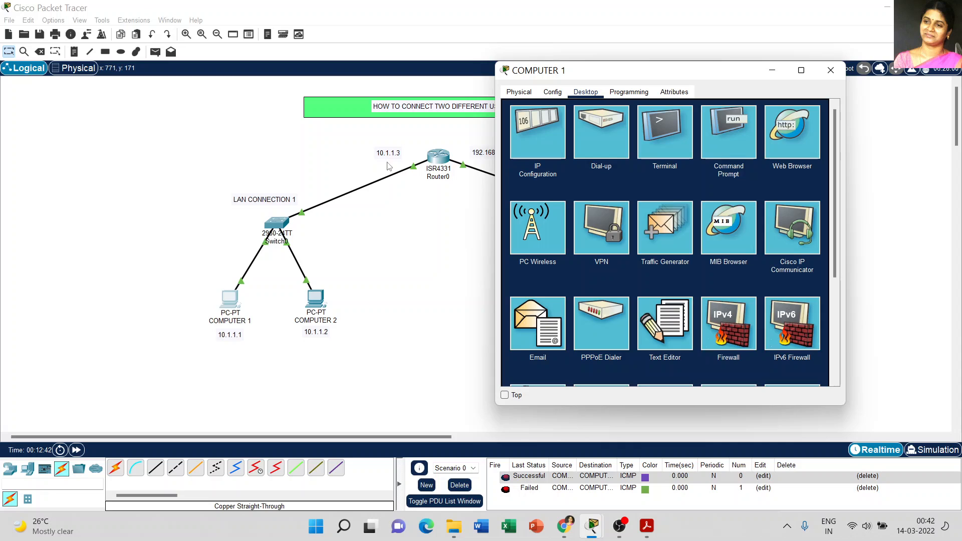
{"action": "left_click", "coordinate": [549, 137]}
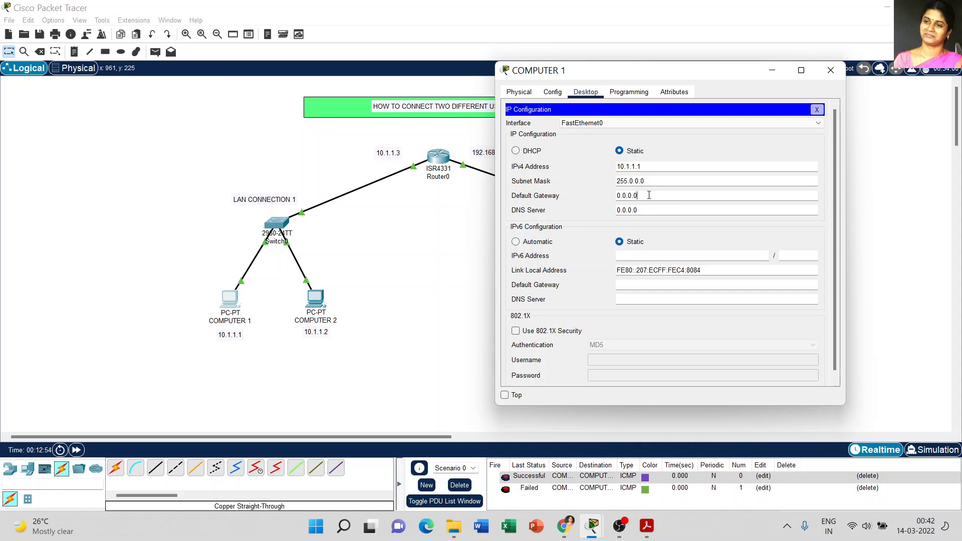
{"action": "key", "text": "BackSpace"}
{"action": "key", "text": "BackSpace"}
{"action": "key", "text": "BackSpace"}
{"action": "key", "text": "BackSpace"}
{"action": "key", "text": "BackSpace"}
{"action": "type", "text": "10.1.1.3"}
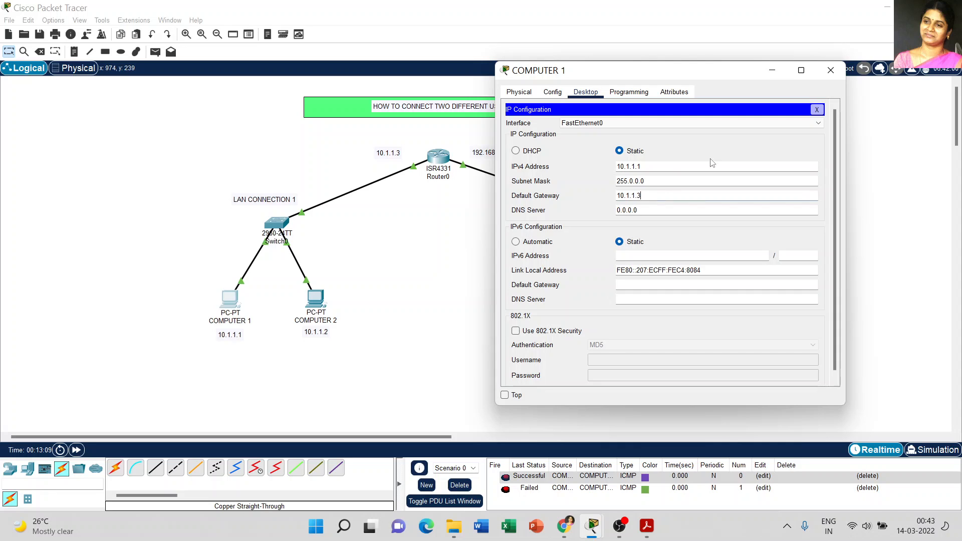
{"action": "left_click", "coordinate": [830, 70]}
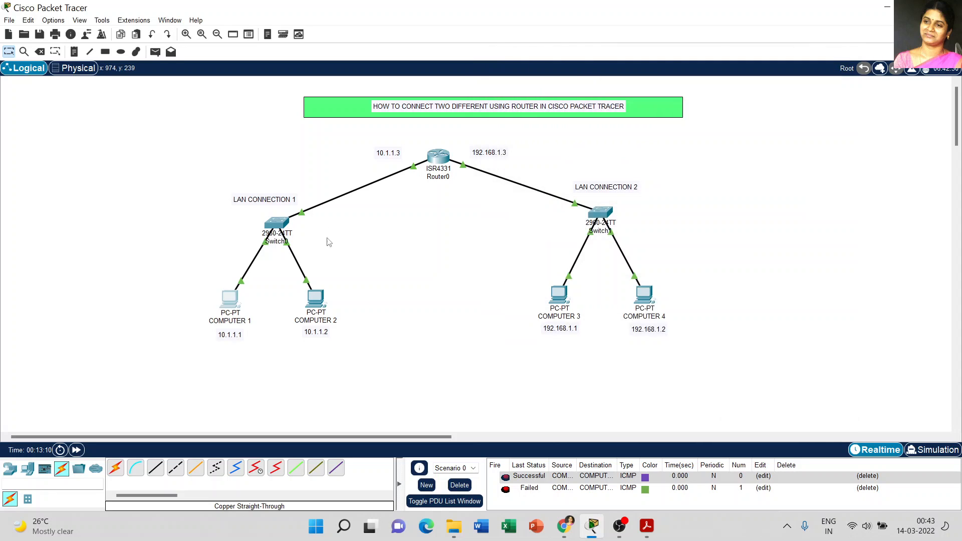
- Set COMPUTER 2's IPv4 default gateway to Router0's LAN 1 address, 10.1.1.3
{"action": "left_click", "coordinate": [313, 299]}
{"action": "left_click_drag", "start_coordinate": [518, 87], "coordinate": [700, 74]}
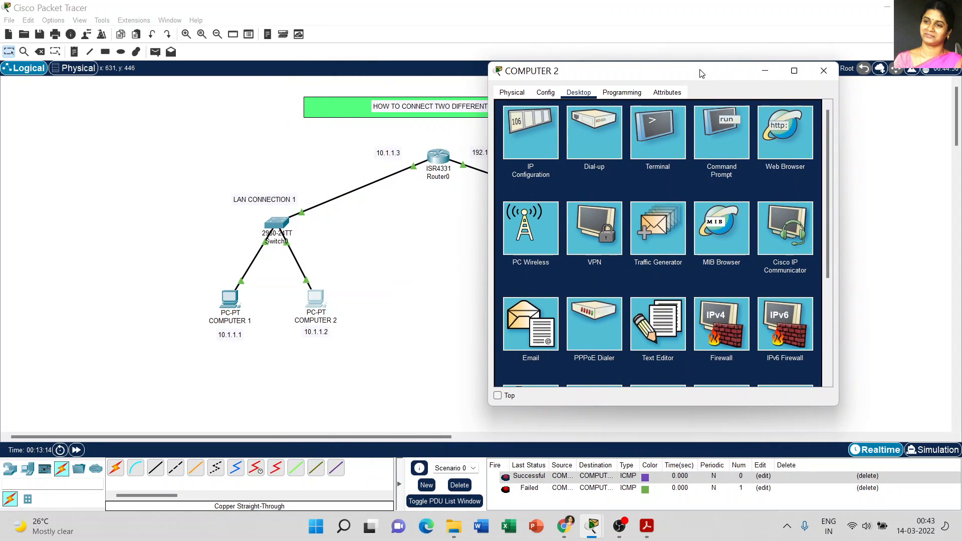
{"action": "left_click", "coordinate": [546, 133]}
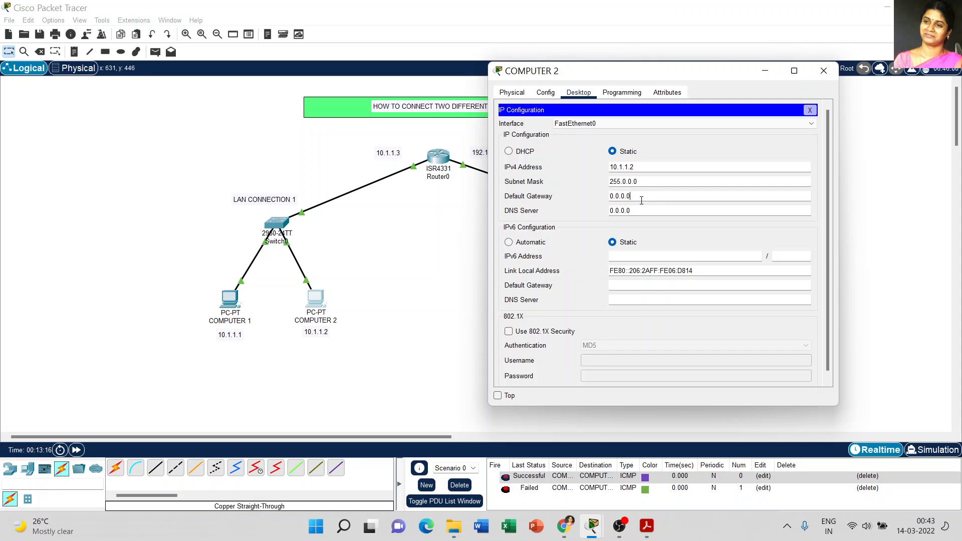
{"action": "key", "text": "BackSpace"}
{"action": "key", "text": "BackSpace"}
{"action": "key", "text": "BackSpace"}
{"action": "key", "text": "BackSpace"}
{"action": "key", "text": "BackSpace"}
{"action": "key", "text": "BackSpace"}
{"action": "type", "text": "10.1"}
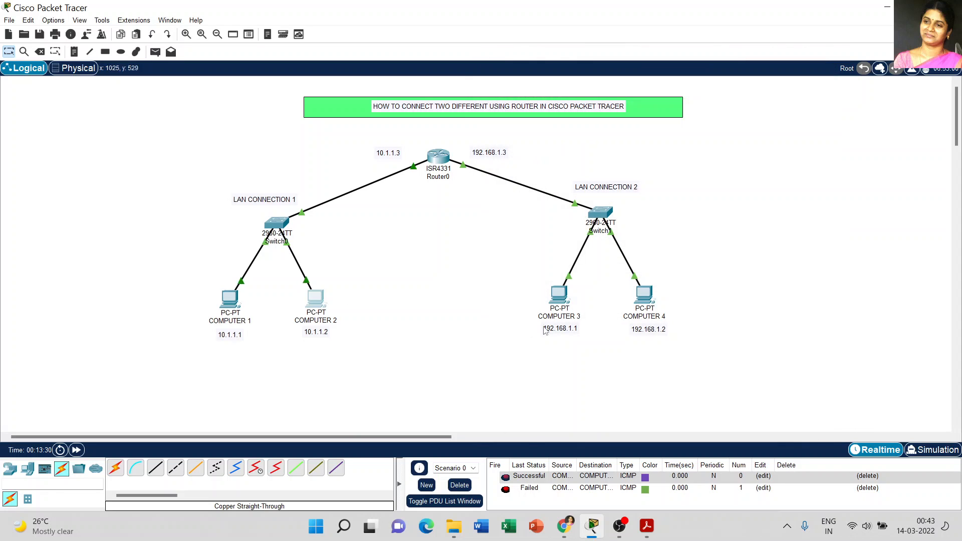
- Set COMPUTER 3's IPv4 default gateway to 192.168.1.3 and close its configuration window
{"action": "left_click", "coordinate": [557, 298]}
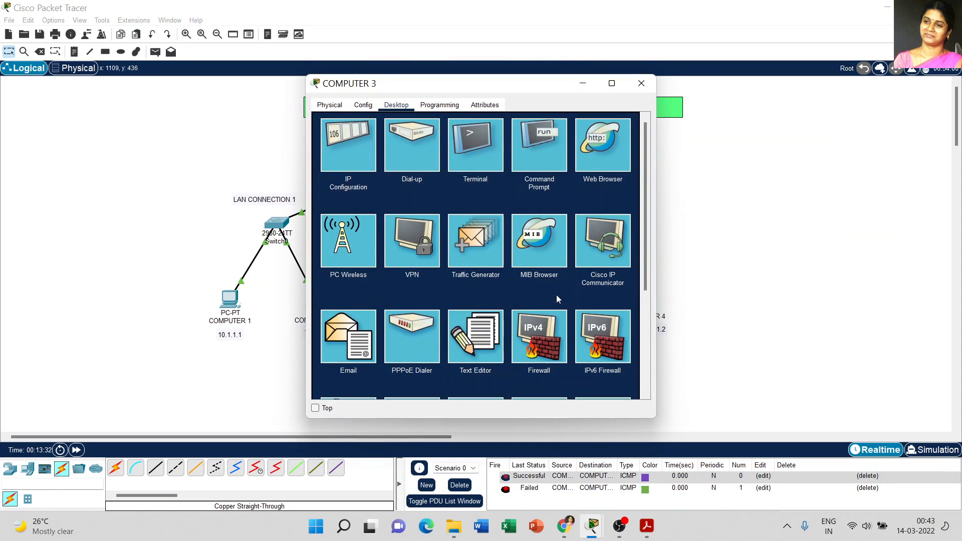
{"action": "left_click_drag", "start_coordinate": [478, 84], "coordinate": [274, 81]}
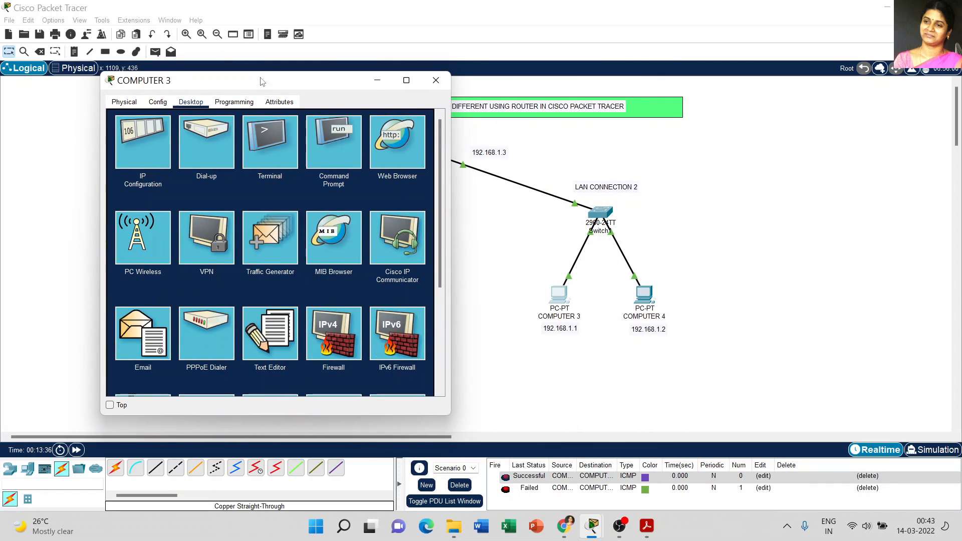
{"action": "left_click", "coordinate": [137, 145]}
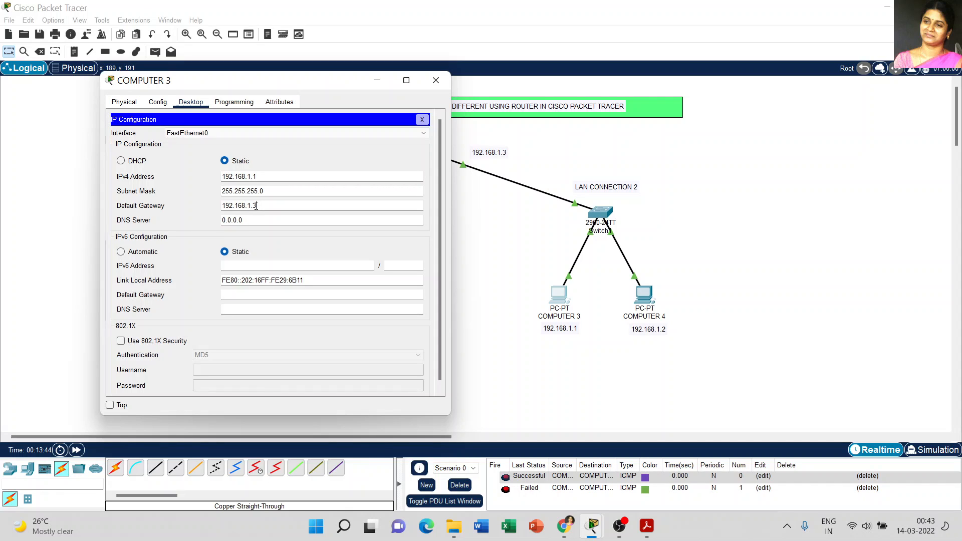
{"action": "left_click", "coordinate": [261, 210]}
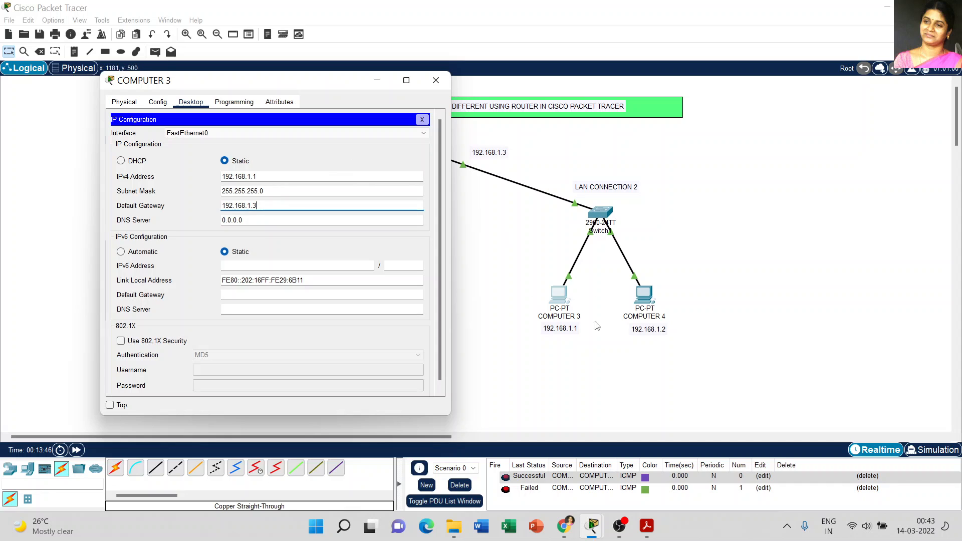
{"action": "left_click", "coordinate": [436, 80]}
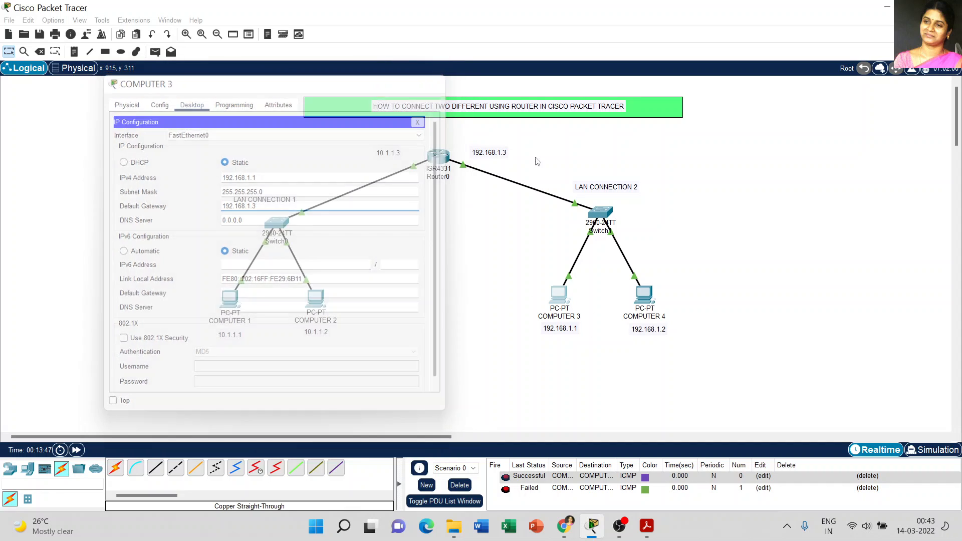
- Set COMPUTER 4's IPv4 default gateway to 192.168.1.3 and close its configuration window
{"action": "left_click", "coordinate": [646, 296]}
{"action": "left_click_drag", "start_coordinate": [456, 85], "coordinate": [261, 86]}
{"action": "left_click", "coordinate": [142, 146]}
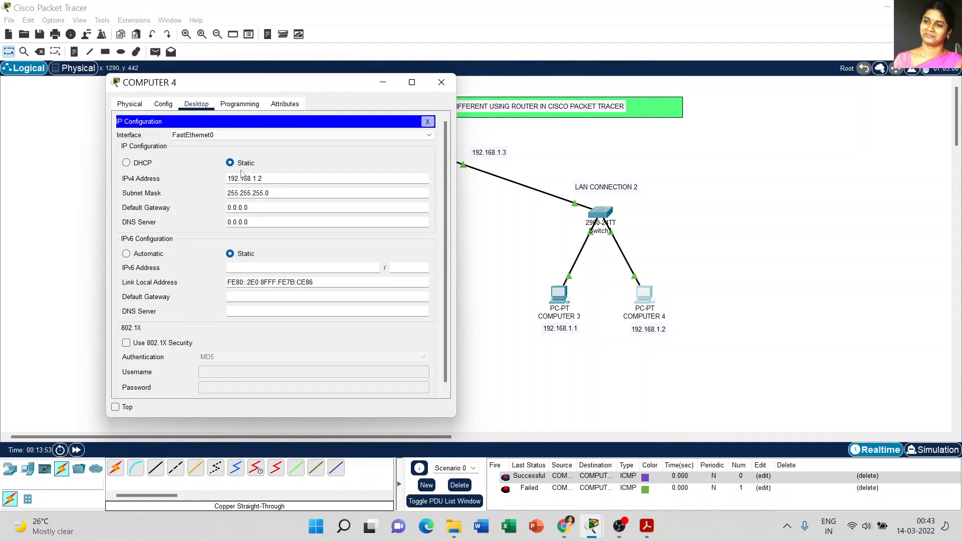
{"action": "left_click", "coordinate": [254, 207]}
{"action": "type", "text": "192.168.1.3"}
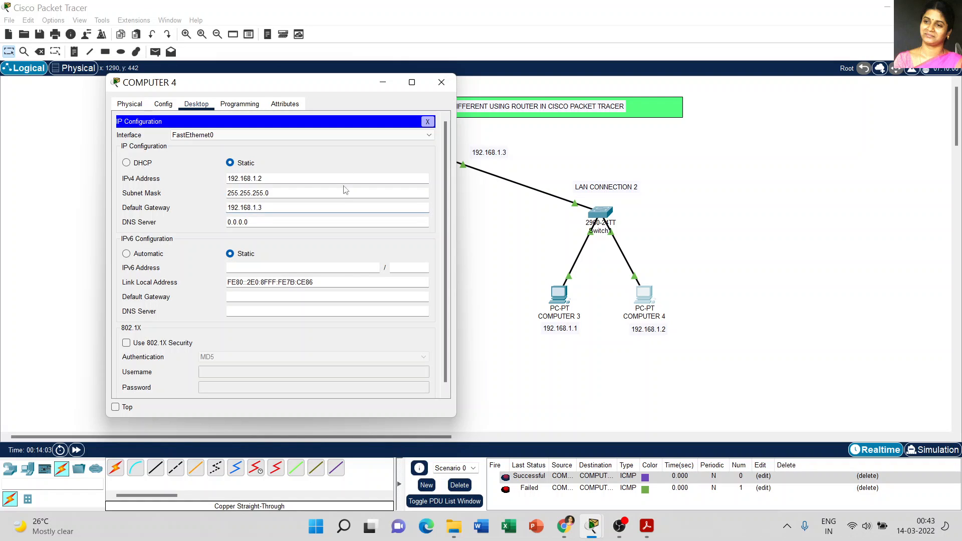
{"action": "left_click", "coordinate": [438, 88]}
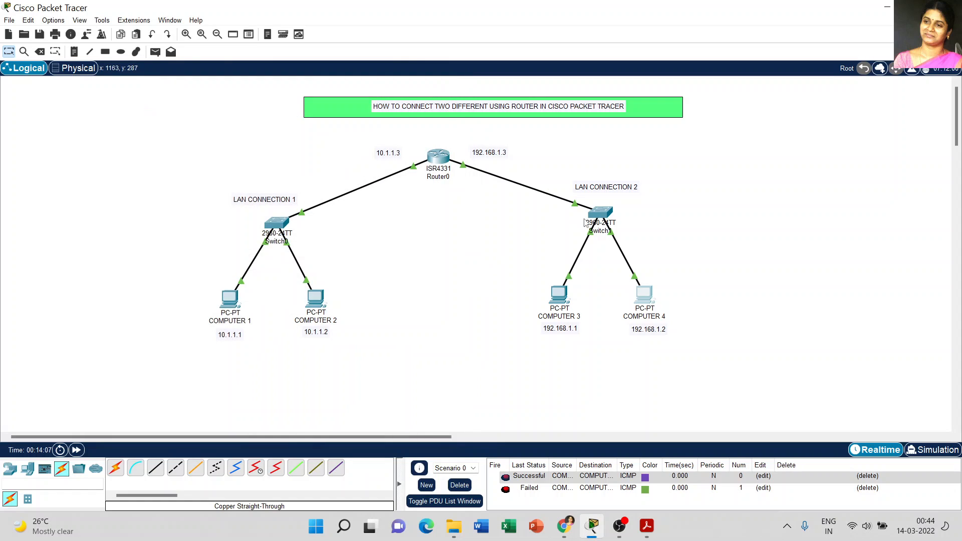
- Nudge the LAN CONNECTION 2 switch slightly and draw a light yellow (#ffff7f) filled rectangle around the LAN CONNECTION 1 devices
{"action": "left_click_drag", "start_coordinate": [600, 213], "coordinate": [596, 213]}
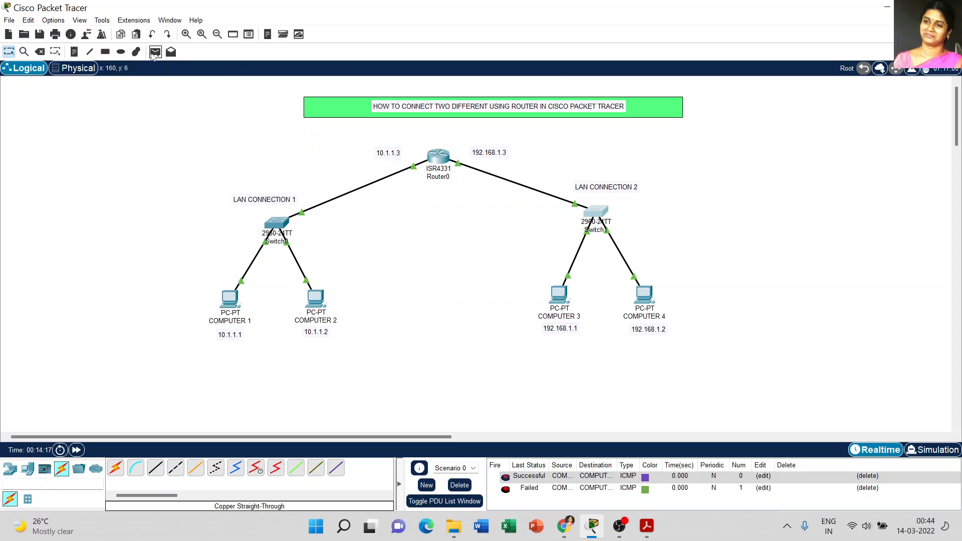
{"action": "left_click", "coordinate": [106, 51]}
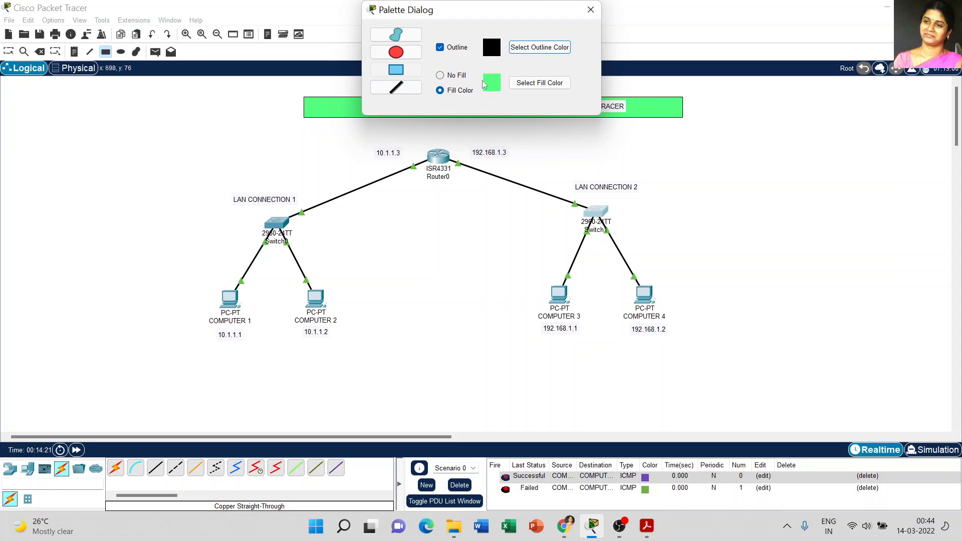
{"action": "left_click", "coordinate": [536, 83]}
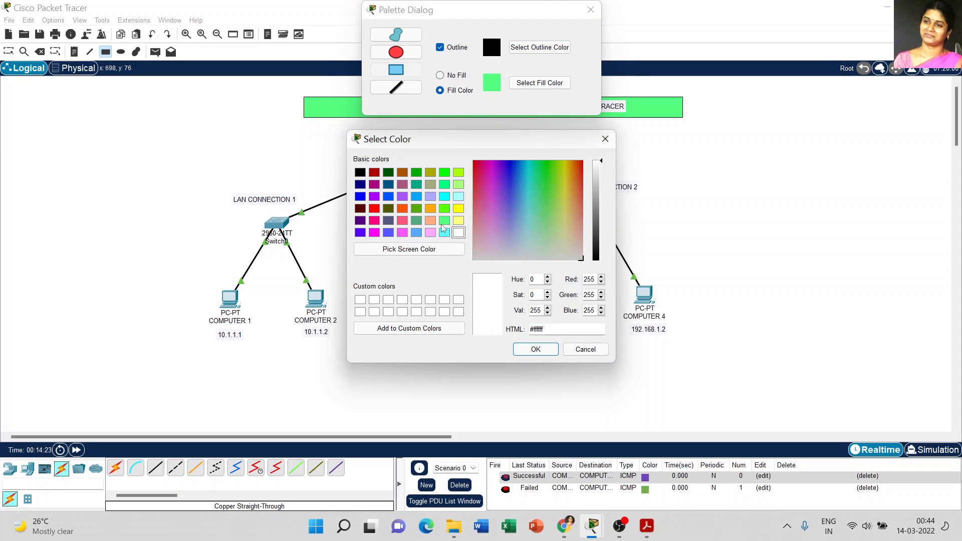
{"action": "left_click", "coordinate": [459, 221]}
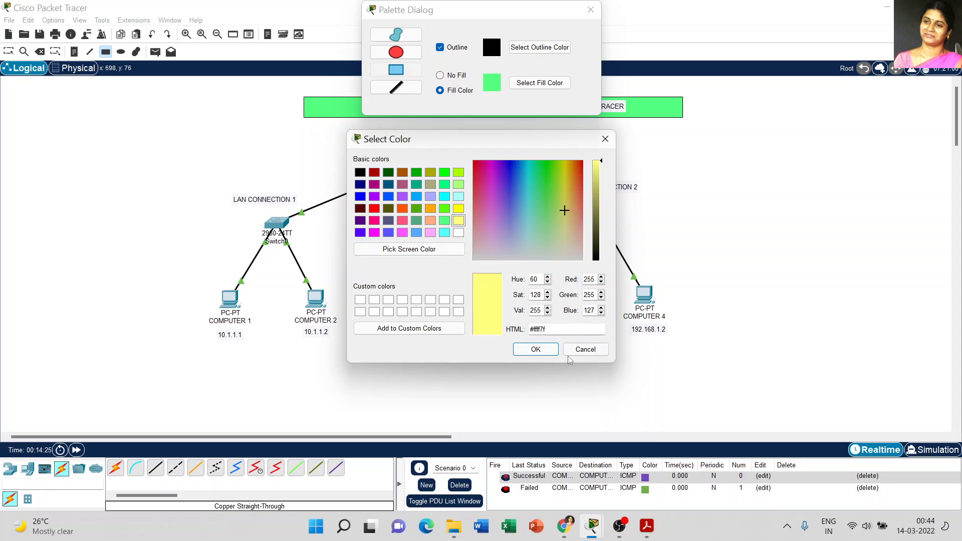
{"action": "left_click", "coordinate": [536, 349]}
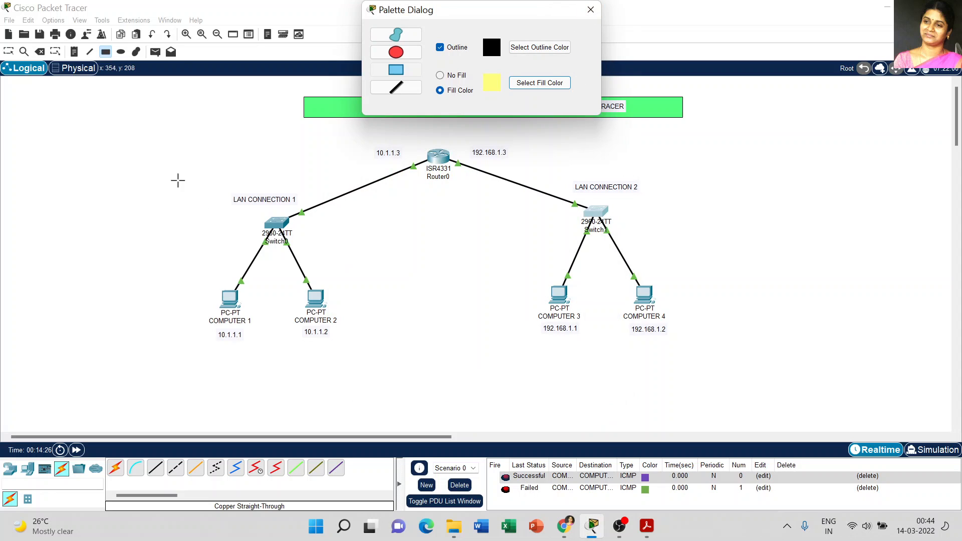
{"action": "left_click_drag", "start_coordinate": [173, 180], "coordinate": [371, 365]}
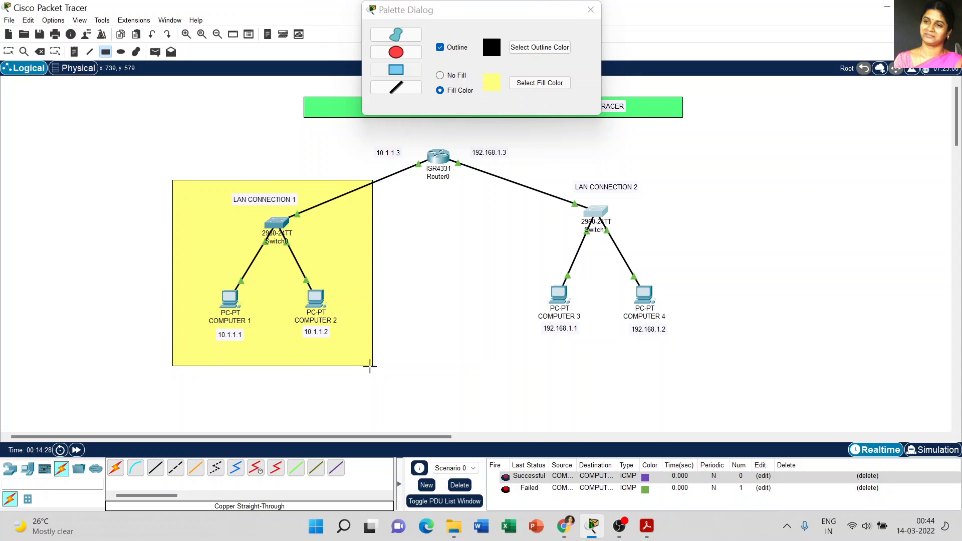
- Draw a green filled rectangle around the LAN CONNECTION 2 devices and close the drawing palette
{"action": "left_click", "coordinate": [534, 82]}
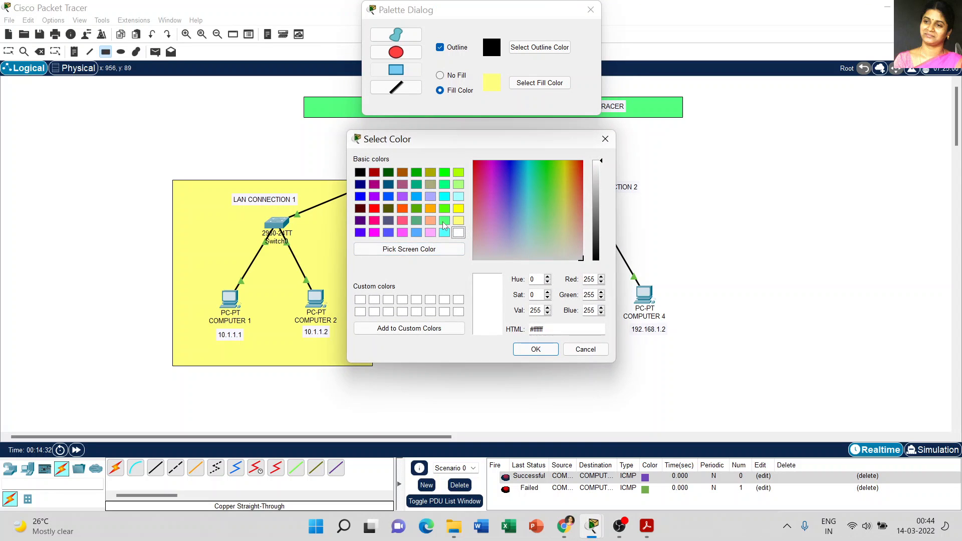
{"action": "left_click", "coordinate": [444, 222]}
{"action": "left_click", "coordinate": [535, 349]}
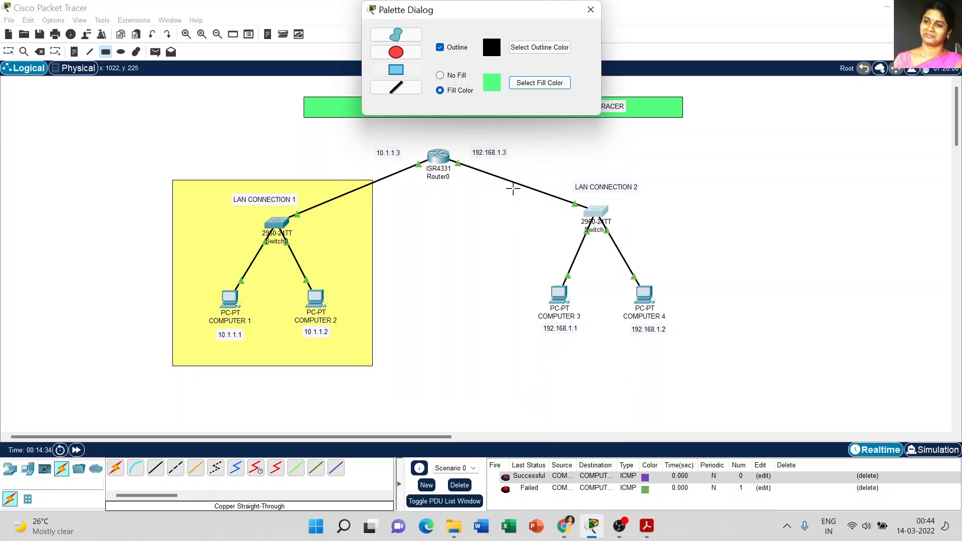
{"action": "left_click_drag", "start_coordinate": [520, 177], "coordinate": [705, 367]}
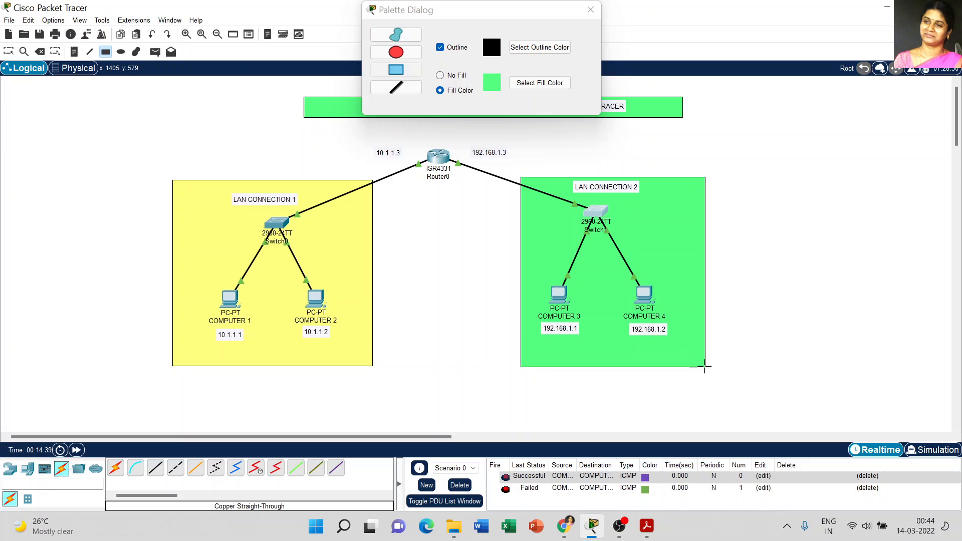
{"action": "left_click", "coordinate": [591, 10]}
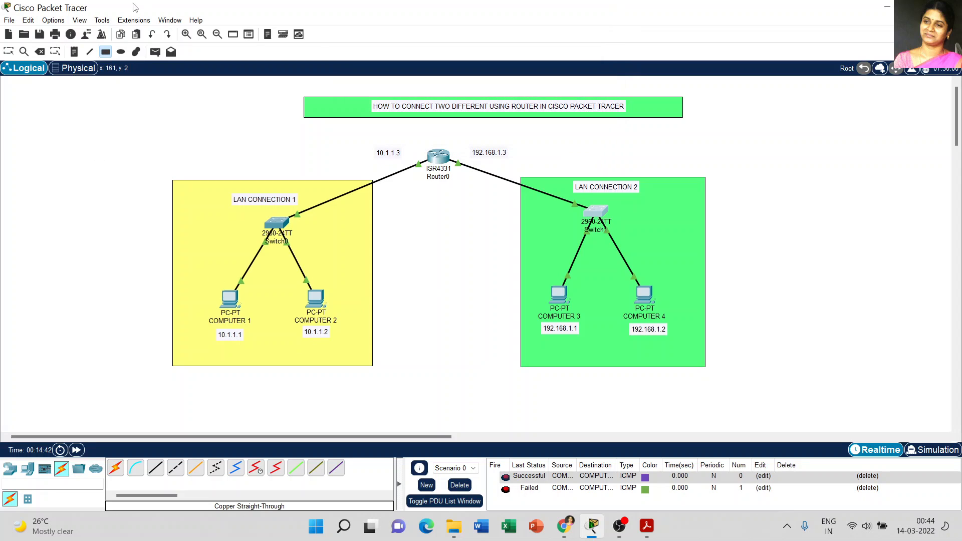
- Clear the old PDU entries from Scenario 0 and send a simple PDU from COMPUTER 1 to COMPUTER 3, selecting its entry
{"action": "left_click", "coordinate": [154, 52]}
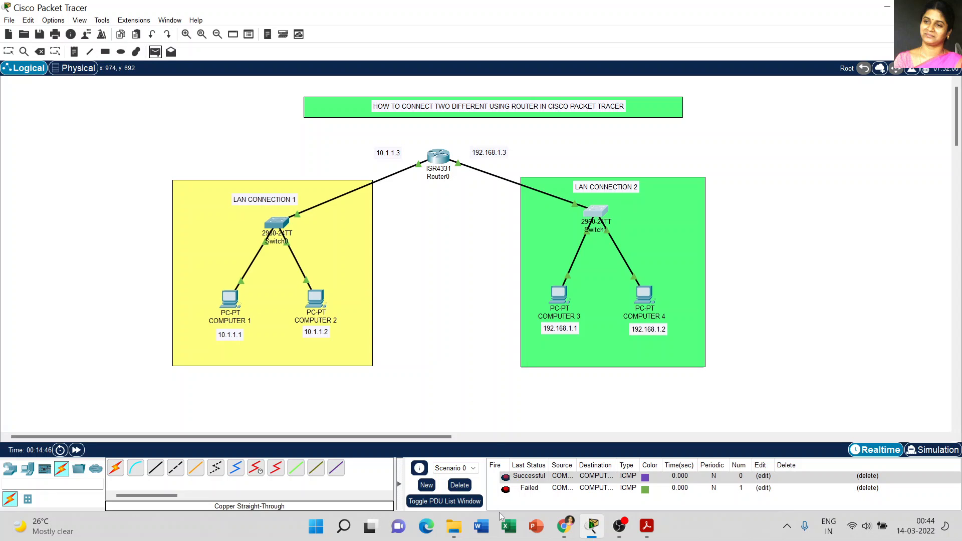
{"action": "left_click", "coordinate": [460, 485]}
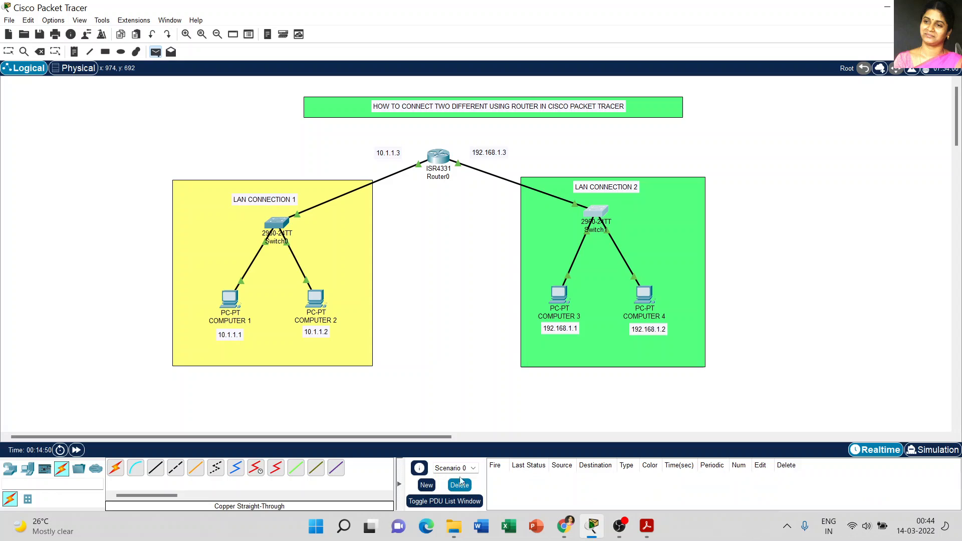
{"action": "left_click", "coordinate": [232, 296]}
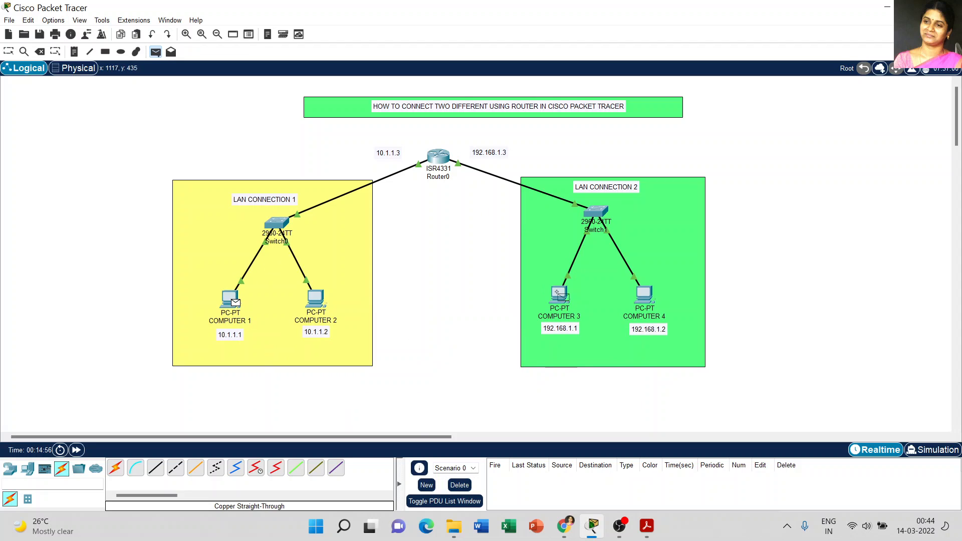
{"action": "left_click", "coordinate": [560, 294]}
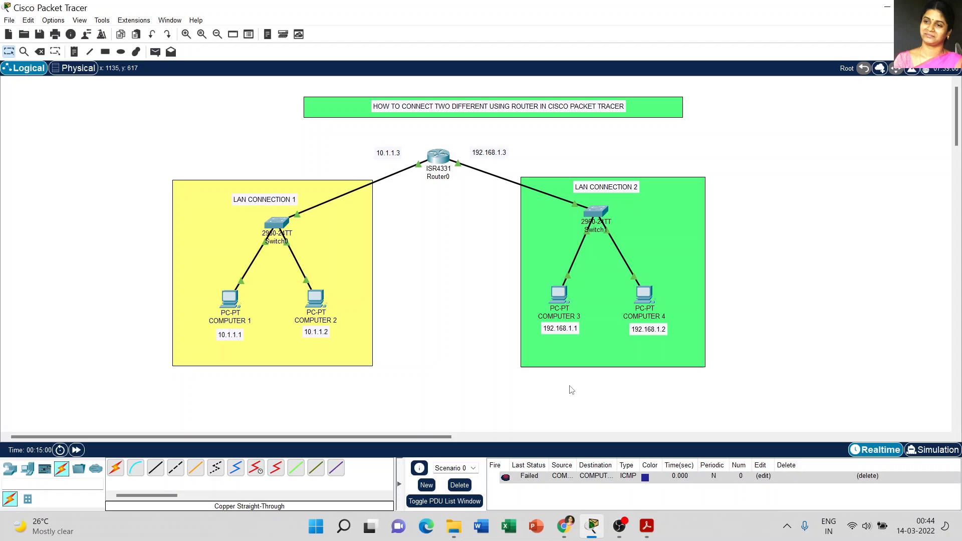
{"action": "left_click", "coordinate": [538, 482]}
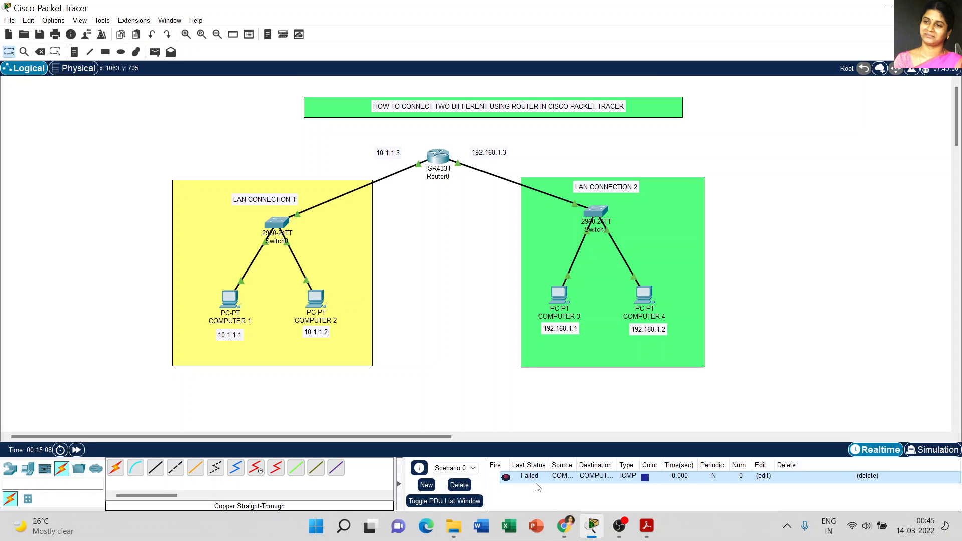
- Send a simple PDU from COMPUTER 1 to COMPUTER 4 to test connectivity between the two LANs
{"action": "left_click", "coordinate": [155, 52]}
{"action": "left_click", "coordinate": [231, 297]}
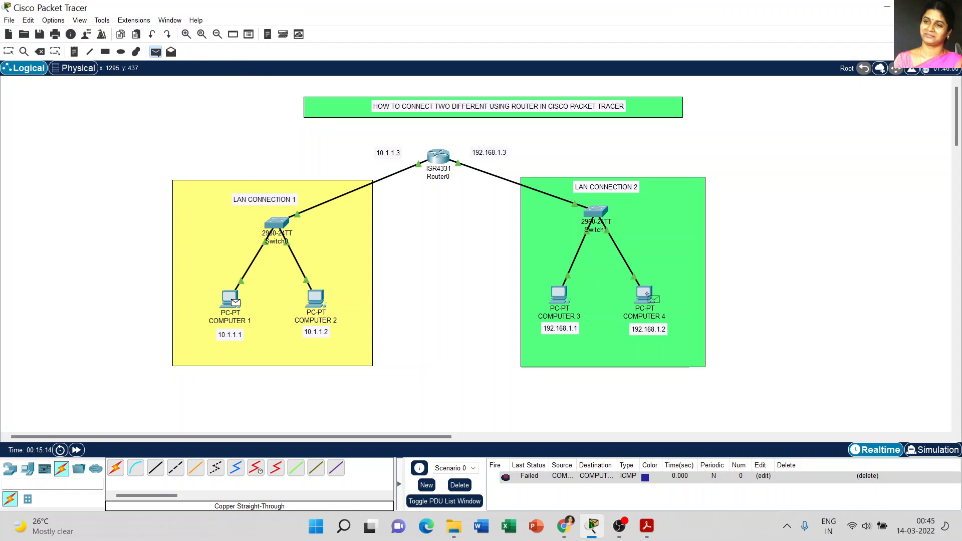
{"action": "left_click", "coordinate": [645, 295]}
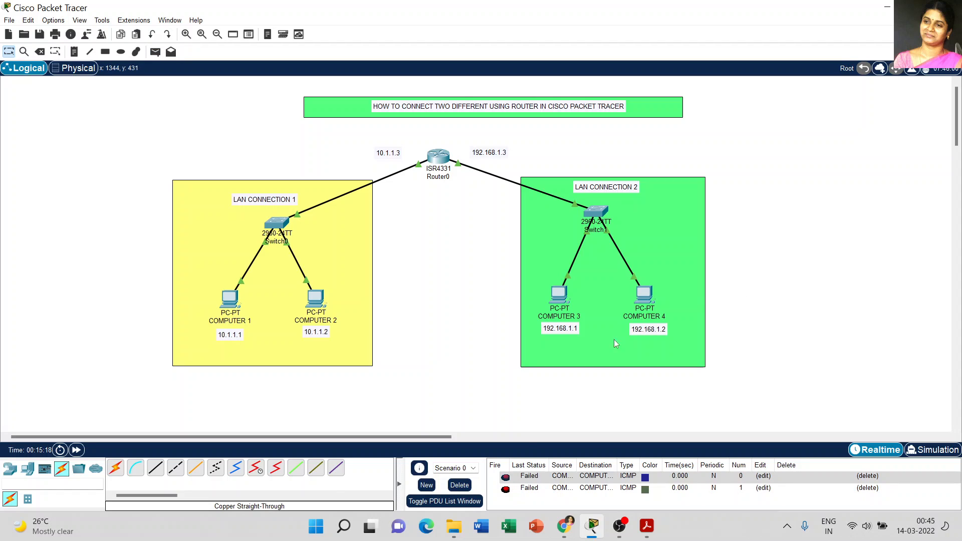
- Clear the PDU entries from Scenario 0 and send a new simple PDU from COMPUTER 1 to COMPUTER 3
{"action": "left_click", "coordinate": [458, 486]}
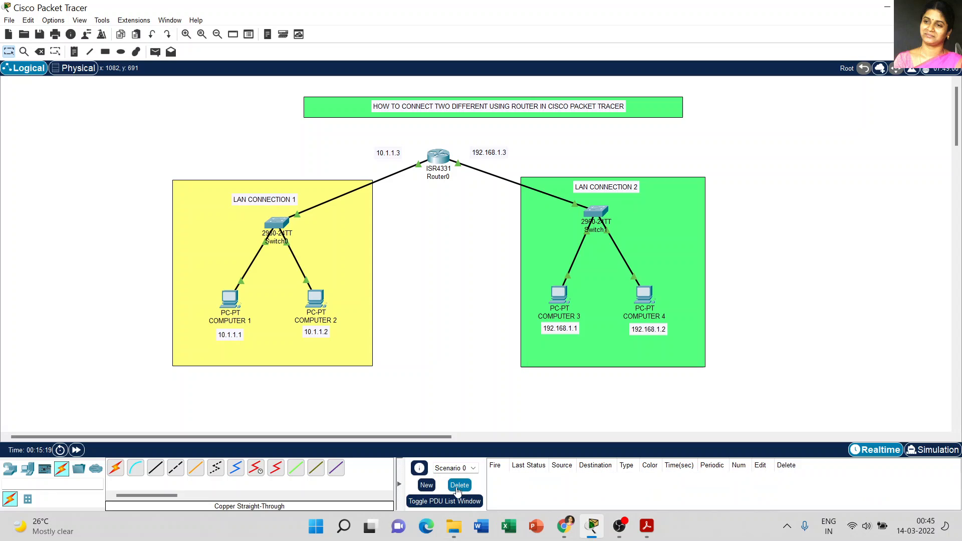
{"action": "left_click", "coordinate": [155, 52]}
{"action": "left_click", "coordinate": [232, 301]}
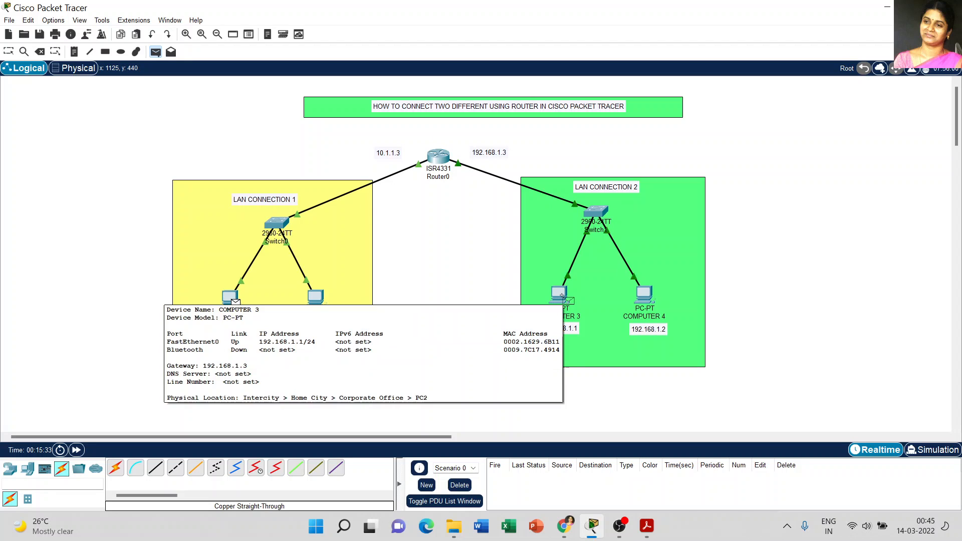
{"action": "left_click", "coordinate": [560, 295]}
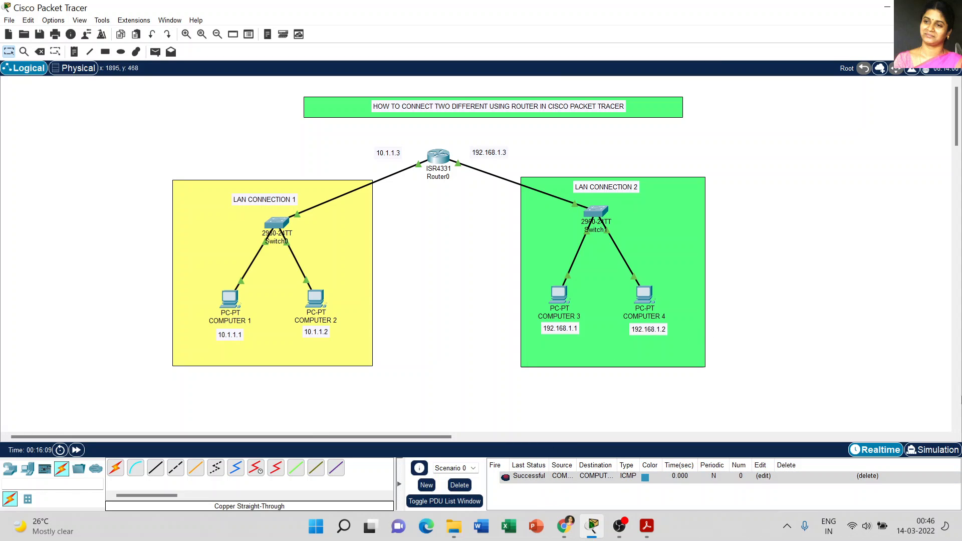
- Play the COMPUTER 1 to COMPUTER 3 PDU in Simulation mode through its full round trip and stop the playback
{"action": "left_click", "coordinate": [931, 450]}
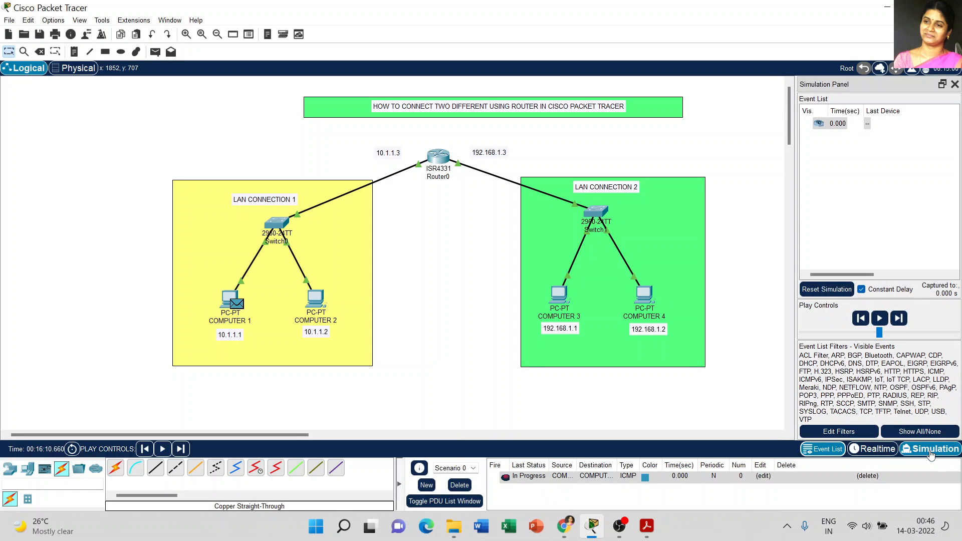
{"action": "left_click", "coordinate": [879, 320]}
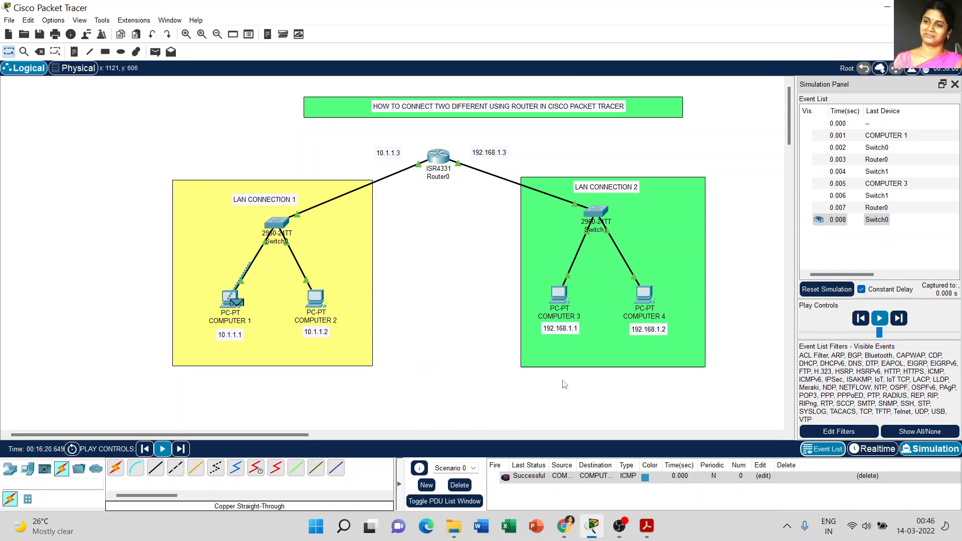
{"action": "left_click", "coordinate": [881, 321]}
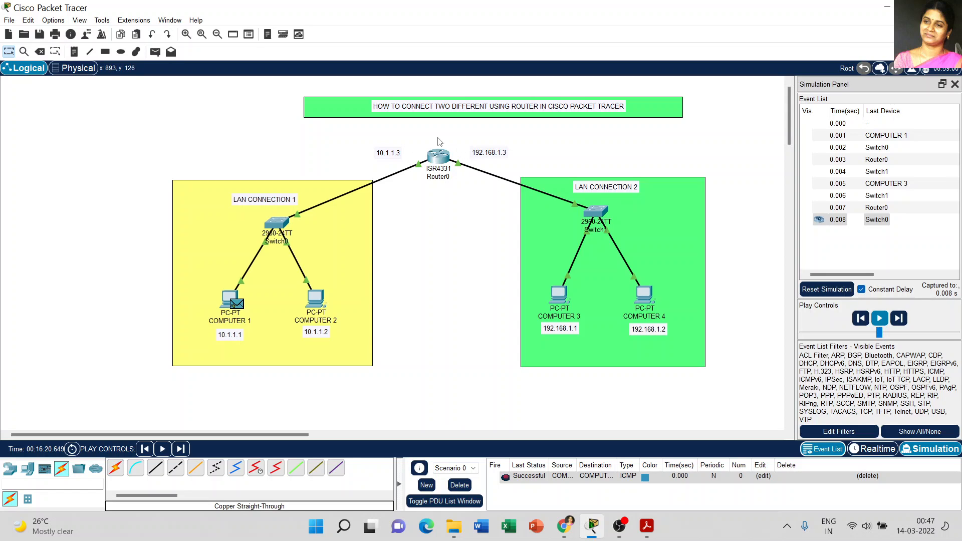
{"action": "mouse_move", "coordinate": [449, 184]}
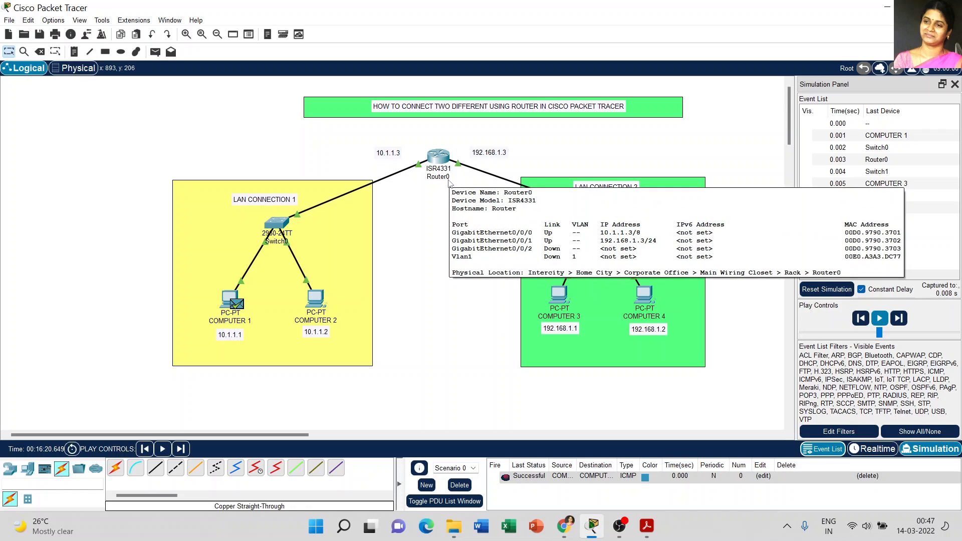